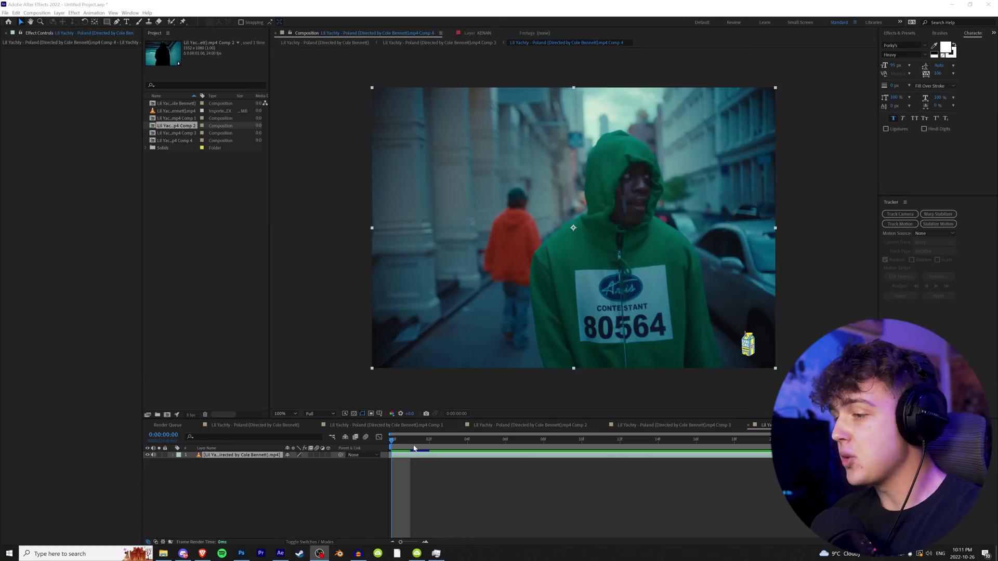
Run the 3D Camera Tracker on the Lil Yachty footage layer and create a tracker camera from it.
key("space")
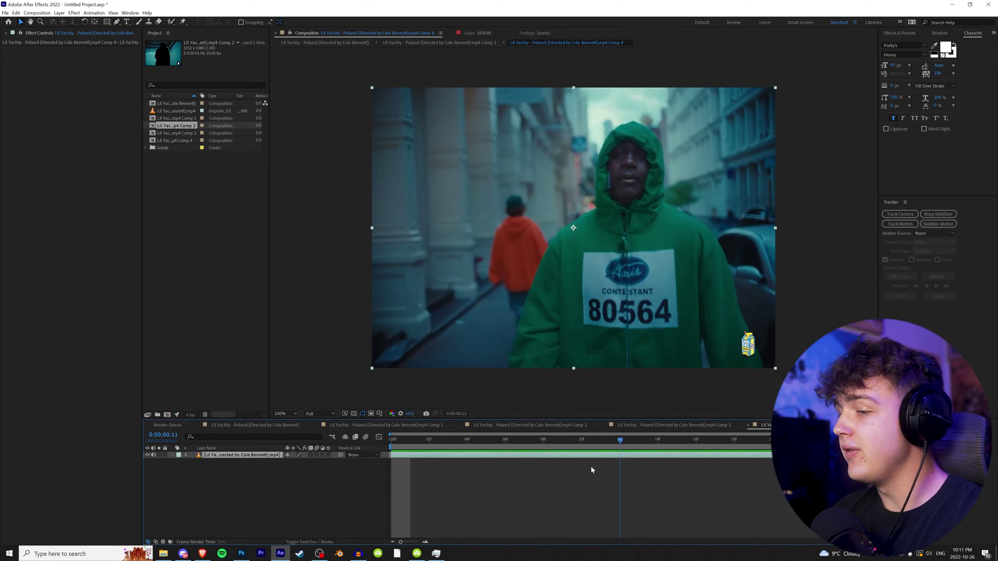
key("space")
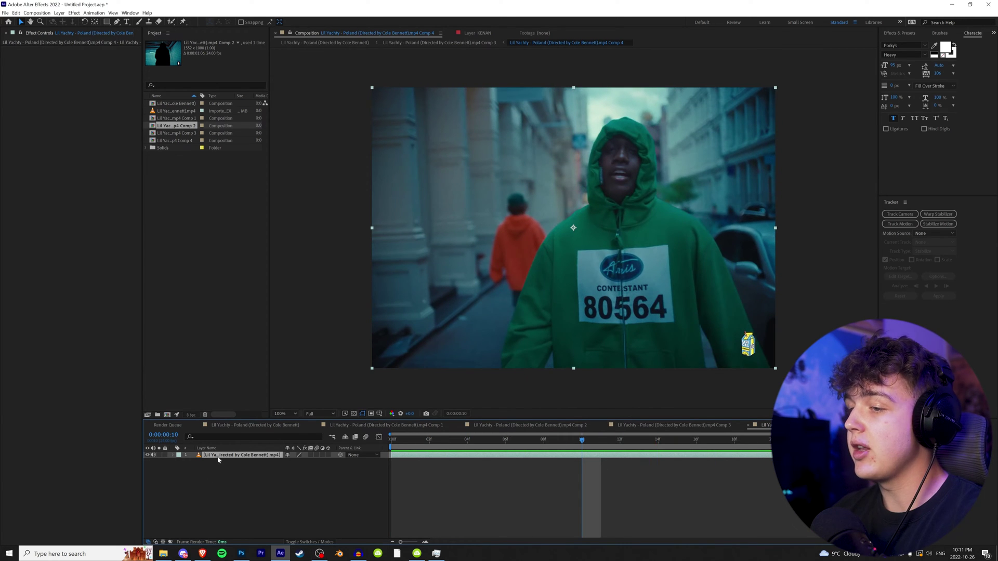
right_click(234, 455)
left_click(338, 364)
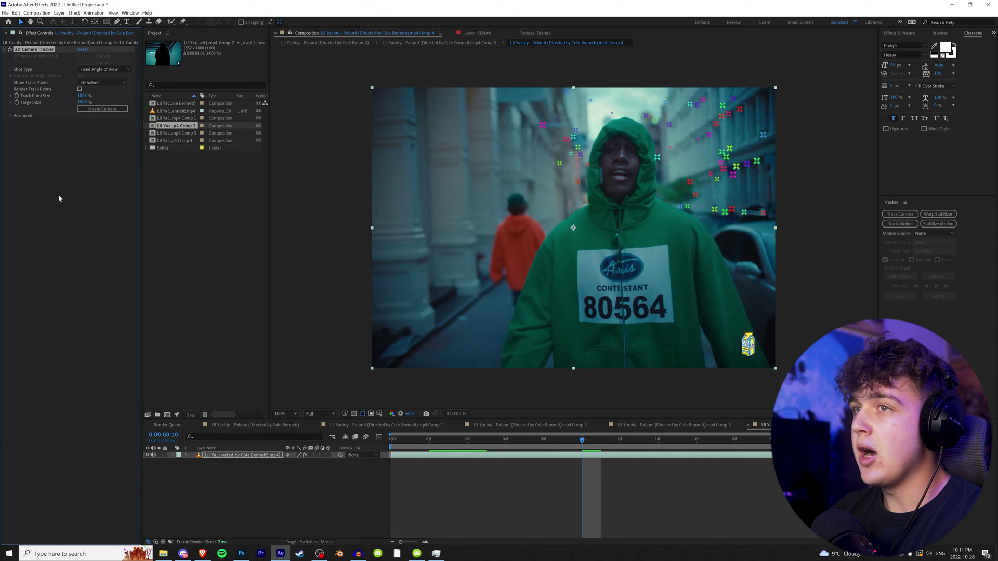
left_click(96, 108)
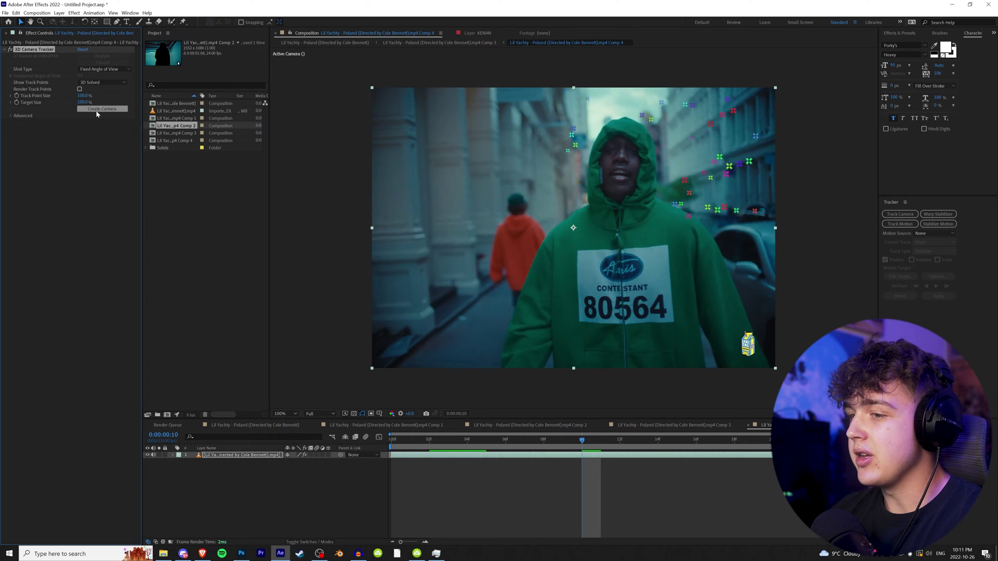
Add a null object to the composition and parent the 3D Tracker Camera to it.
right_click(240, 496)
mouse_move(277, 412)
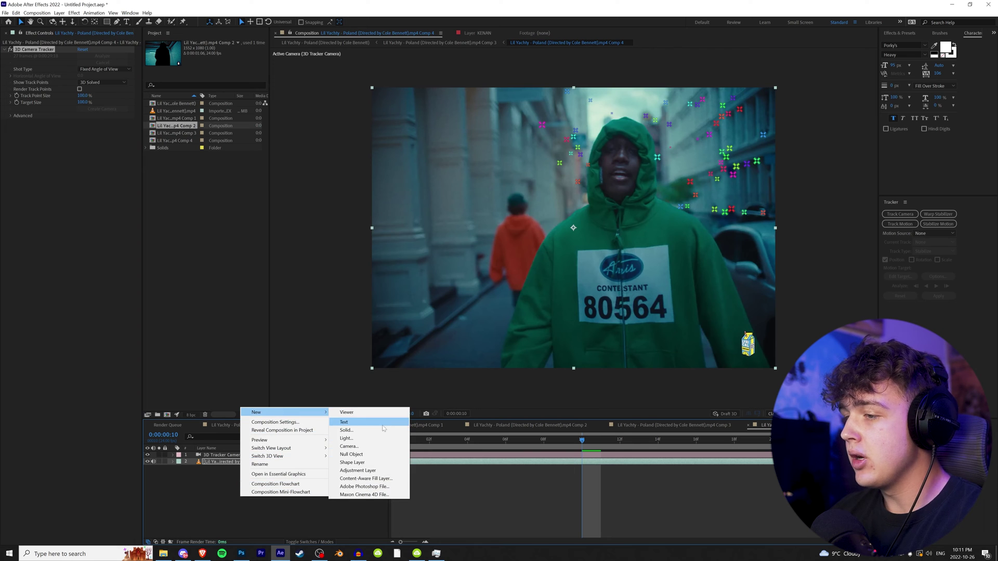
left_click(351, 455)
left_click_drag(233, 458, 234, 455)
left_click(223, 462)
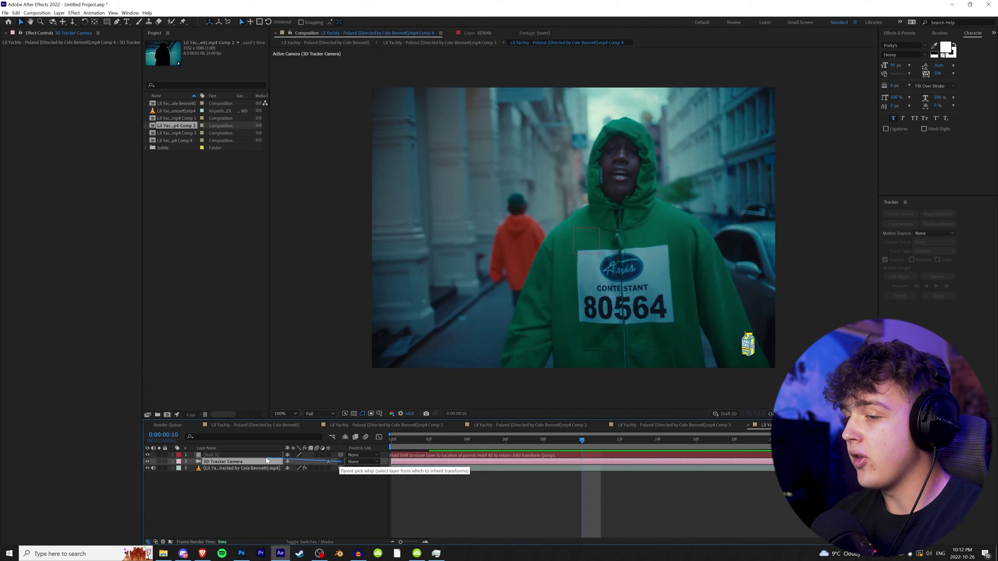
left_click_drag(341, 461, 239, 457)
Scale the null object to 1% and make it a 3D layer.
left_click(239, 457)
key("s")
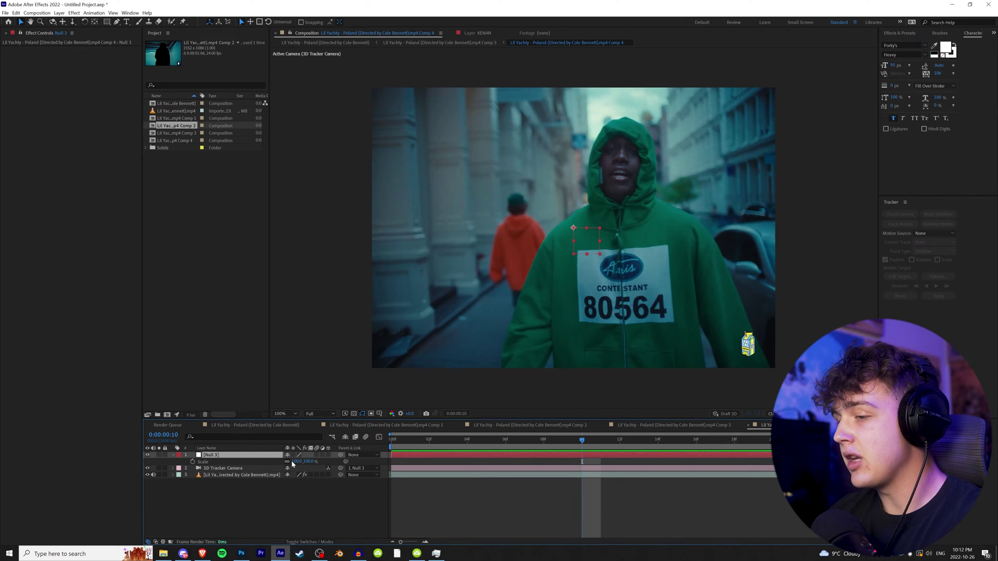
type("1")
key("Return")
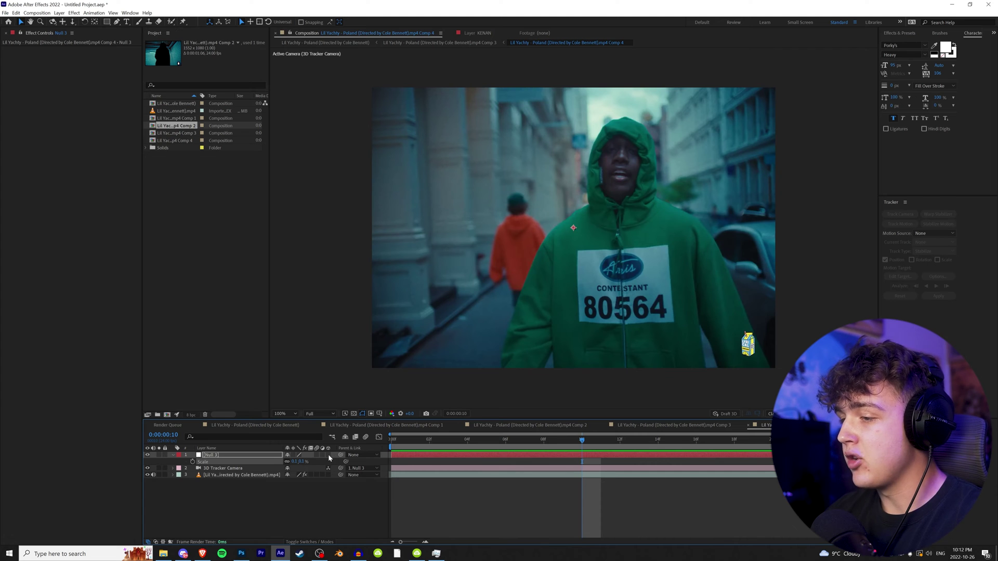
left_click(328, 455)
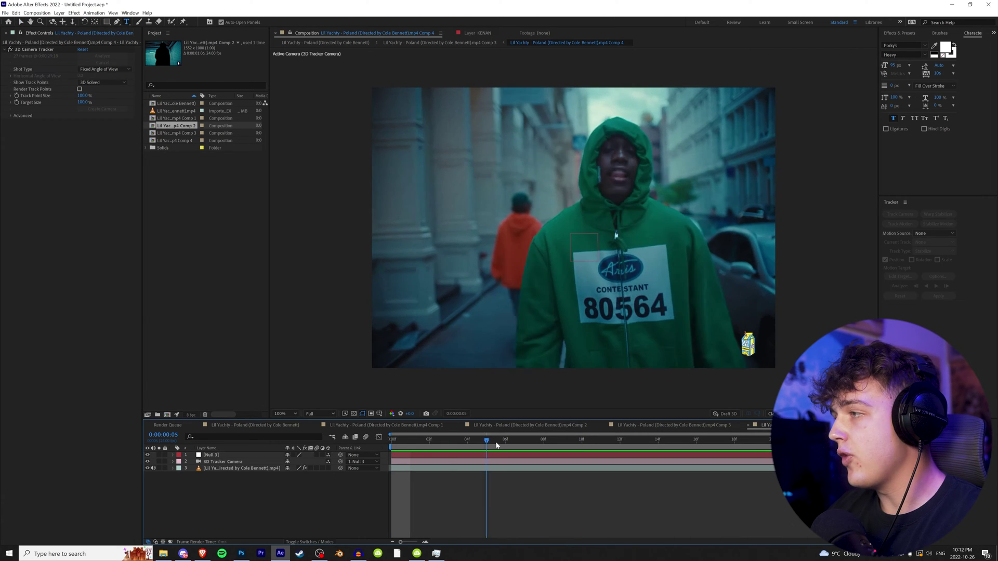
key("space")
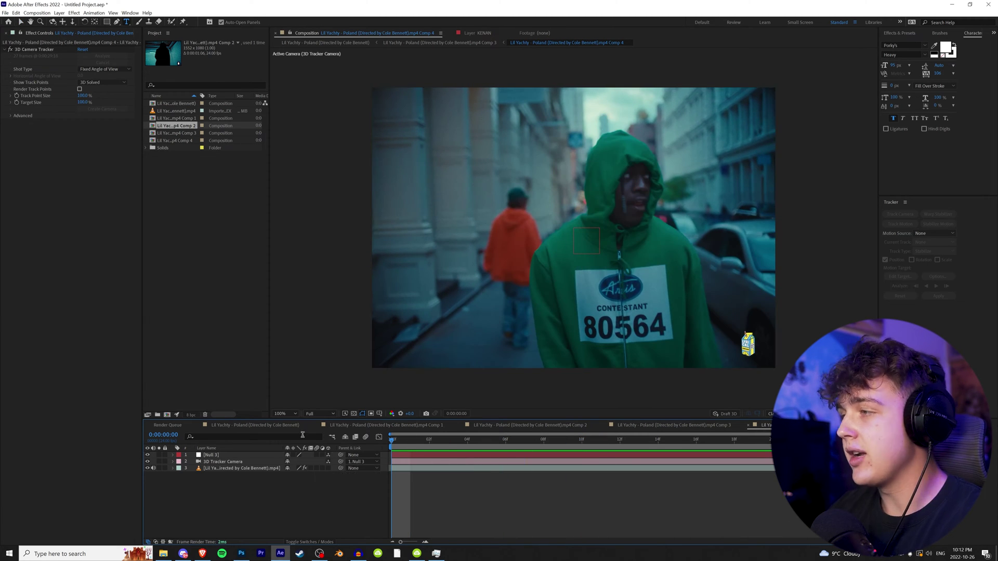
key("space")
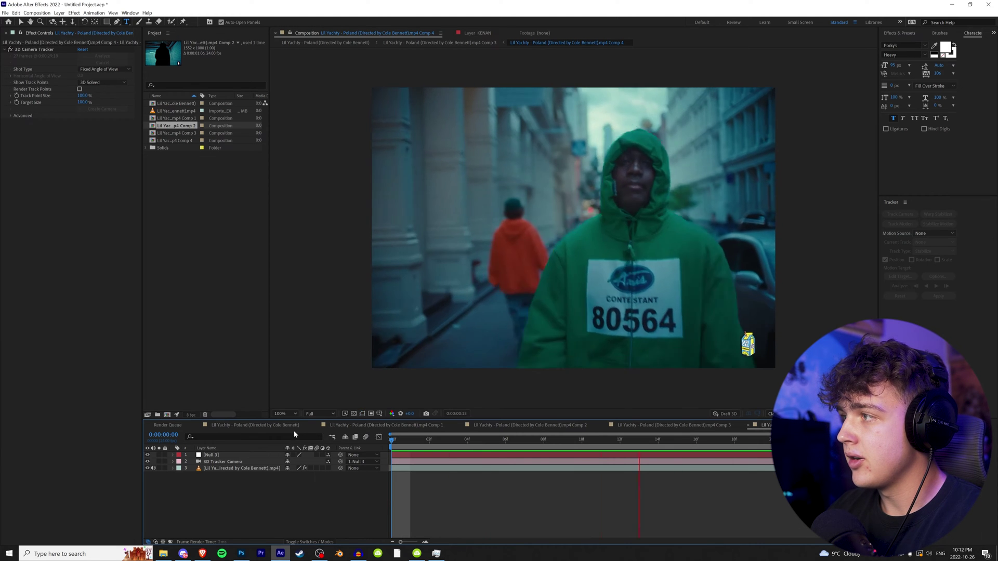
key("space")
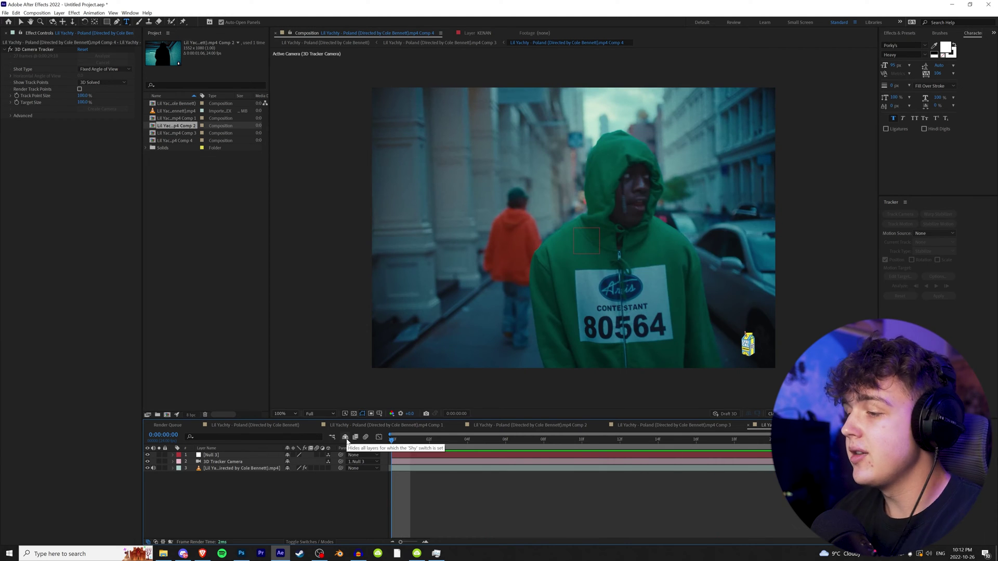
Add a text layer reading LIKE at the start of the composition and duplicate it twice.
right_click(279, 491)
mouse_move(312, 406)
left_click(415, 419)
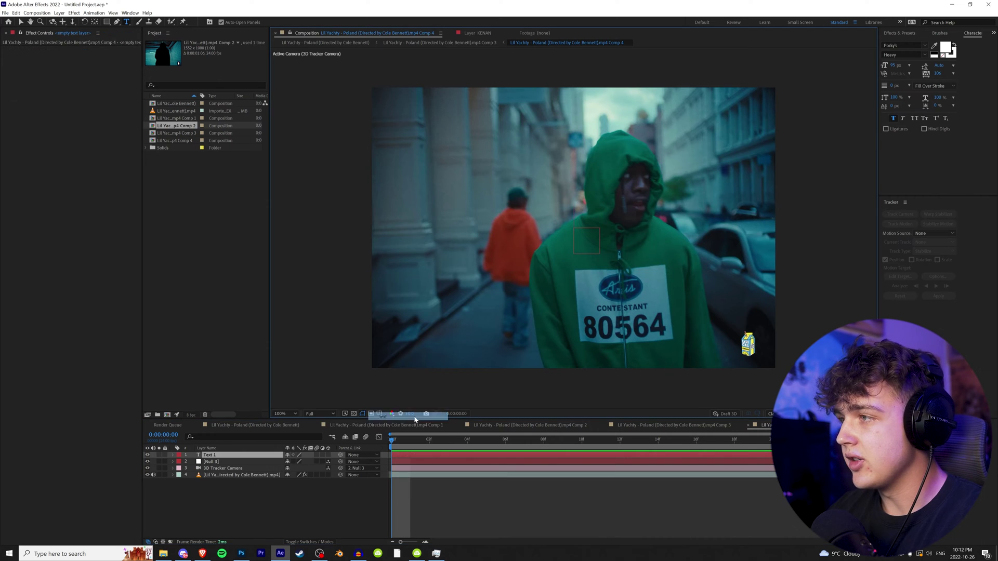
type("LIKE")
left_click(231, 455)
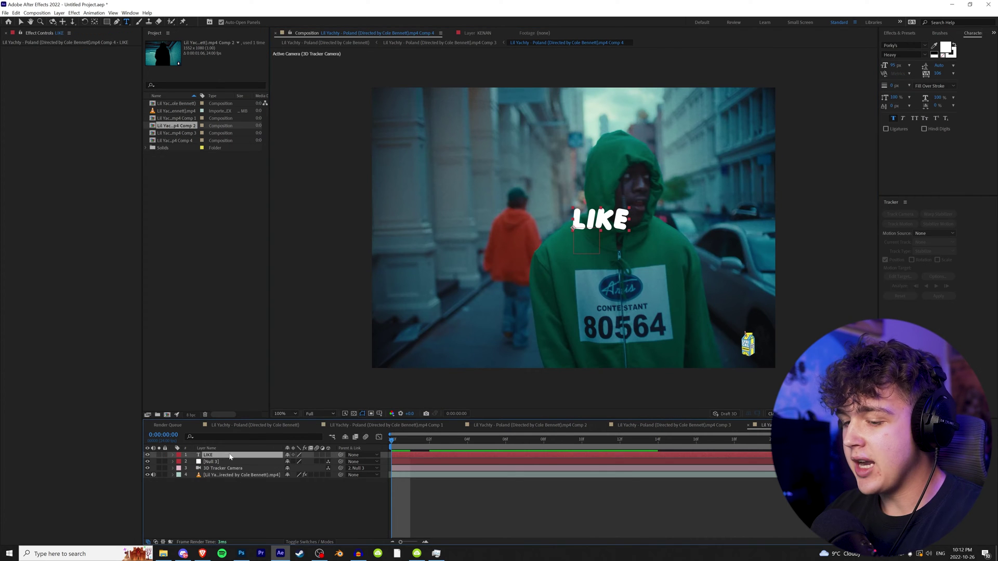
key("ctrl+d")
key("ctrl+d")
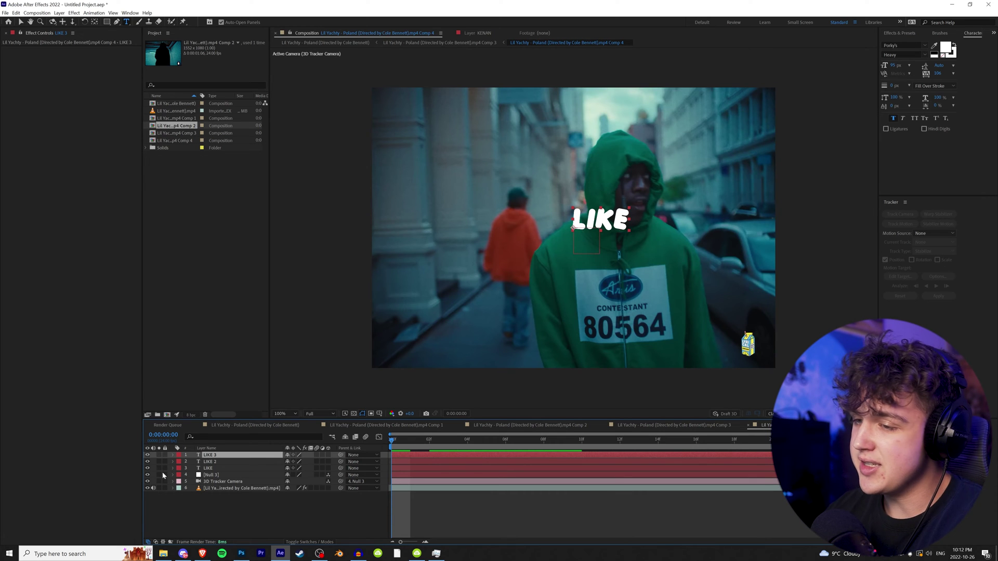
Change the two duplicated text layers to read IM and KENAN, and hide all three text layers.
left_click(147, 455)
left_click(227, 461)
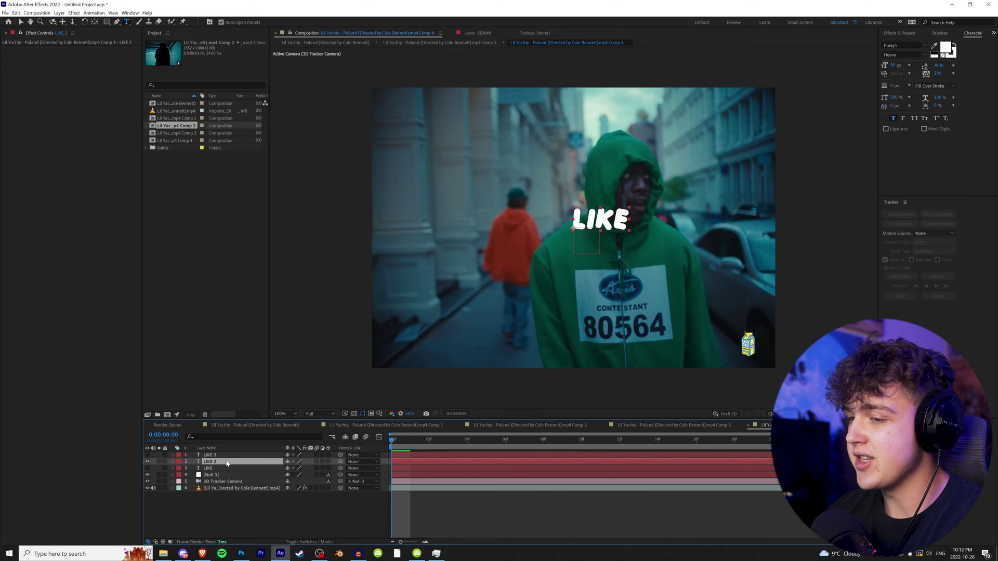
left_click(588, 221)
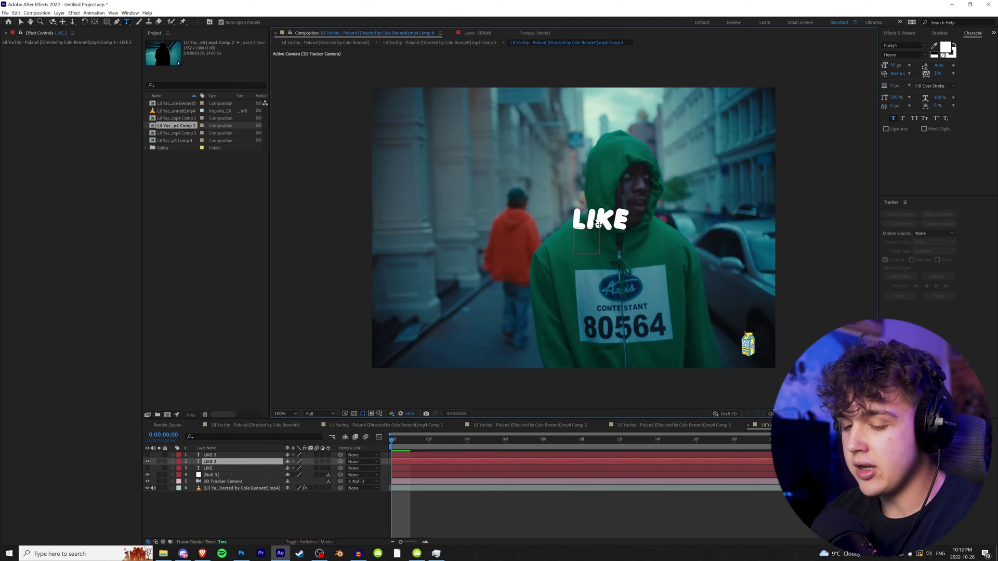
double_click(598, 224)
type("IM")
left_click(147, 462)
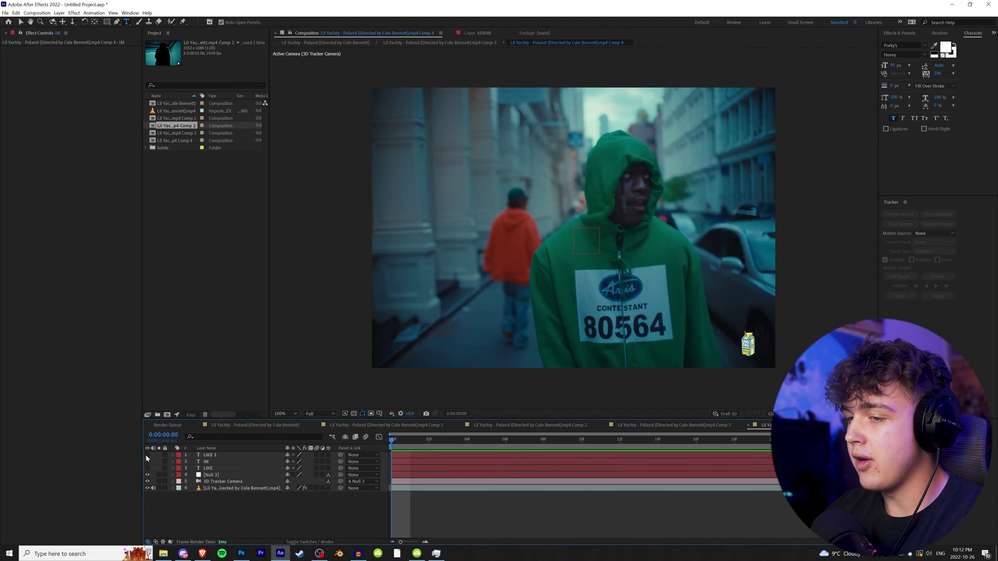
left_click(147, 455)
double_click(603, 221)
type("KENAN")
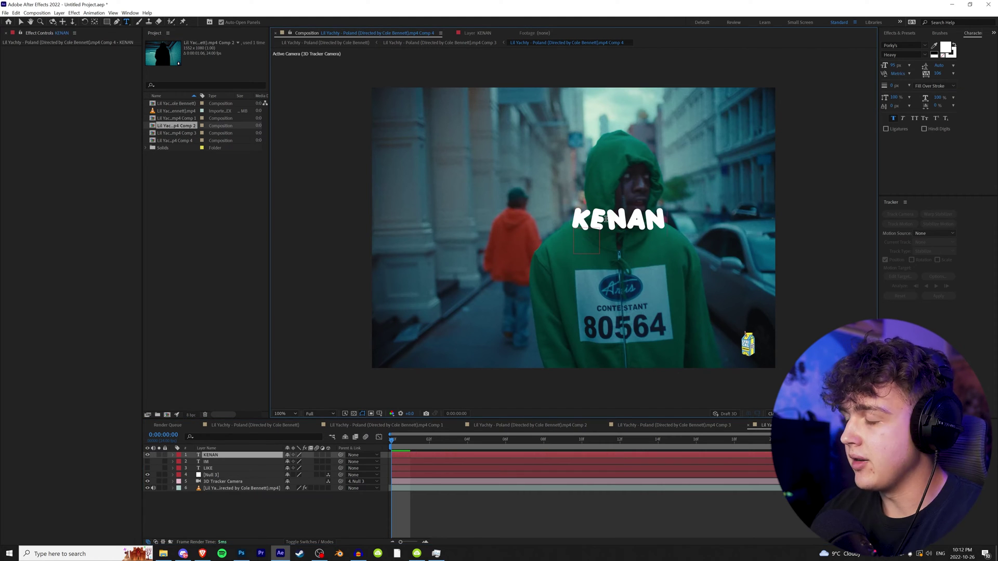
left_click(148, 461)
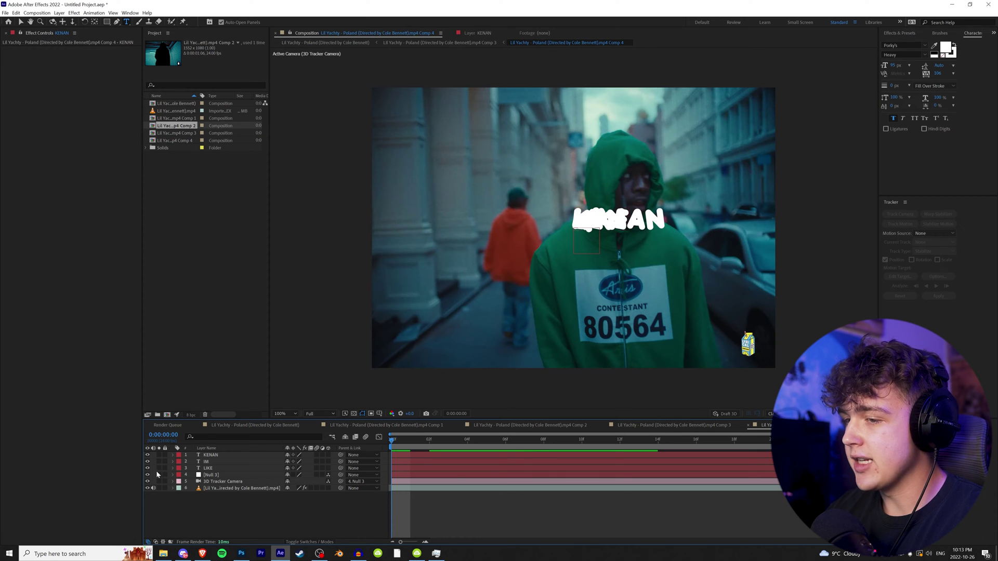
left_click(147, 461)
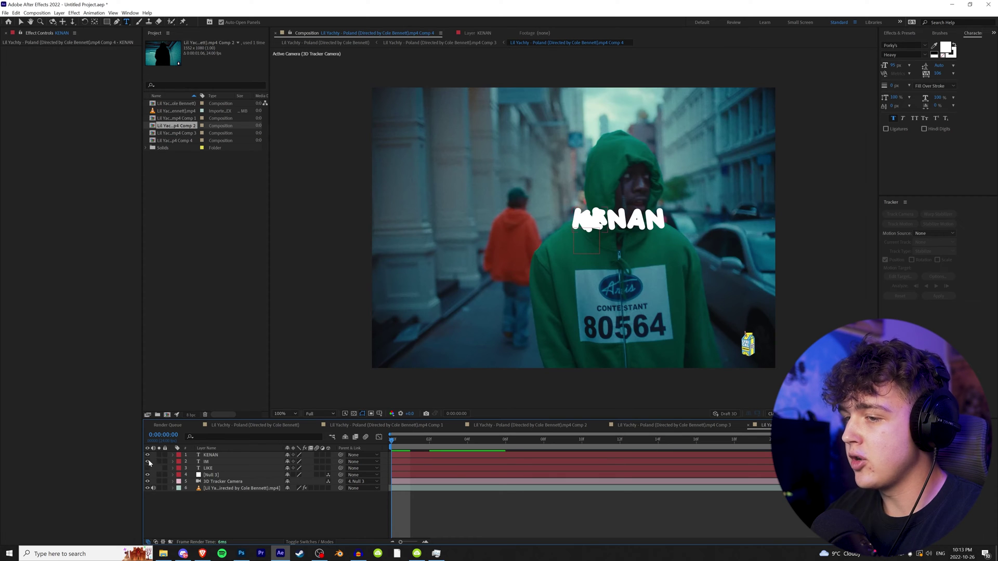
Create a yellow solid named LIKE with the same dimensions as the composition.
right_click(219, 523)
mouse_move(260, 438)
left_click(357, 458)
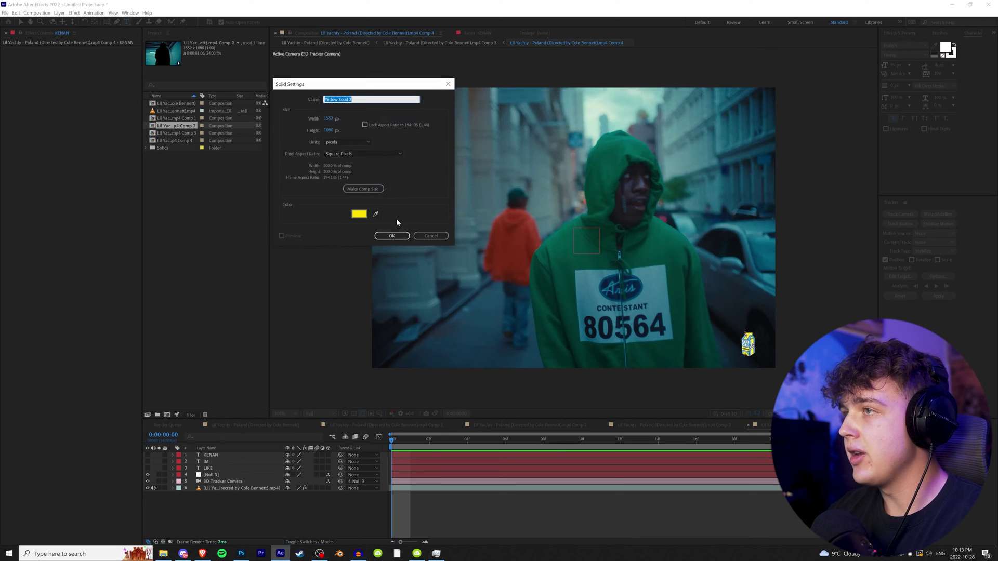
type("LIKE")
left_click(392, 235)
Find the Video Copilot Element effect and apply it to the LIKE solid.
left_click(905, 35)
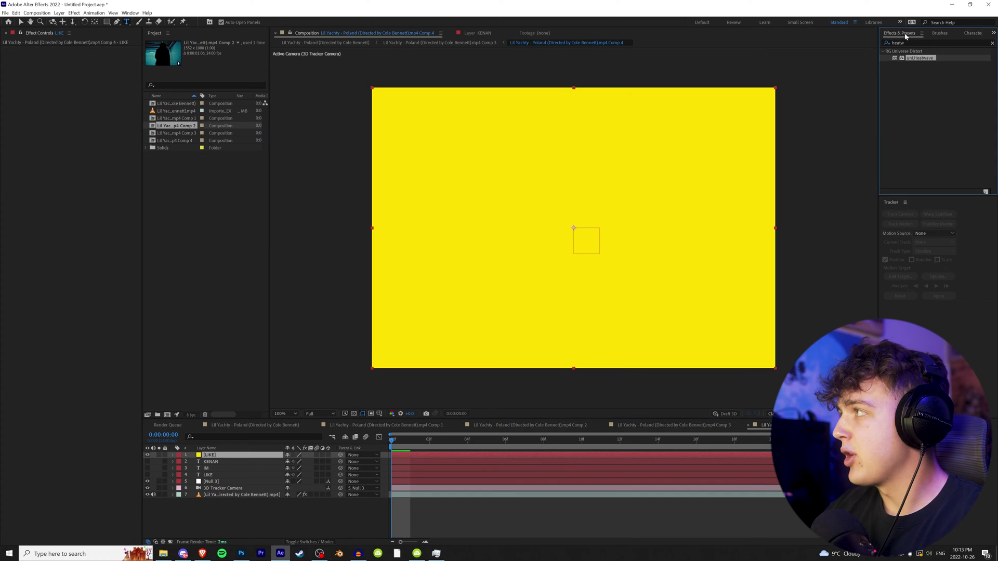
left_click(930, 44)
type("element")
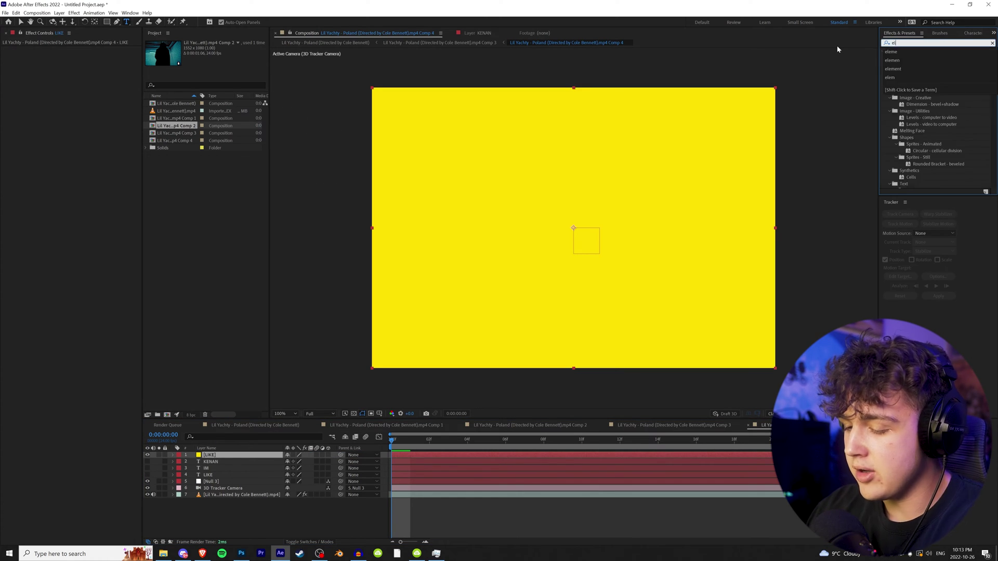
left_click_drag(909, 58, 232, 455)
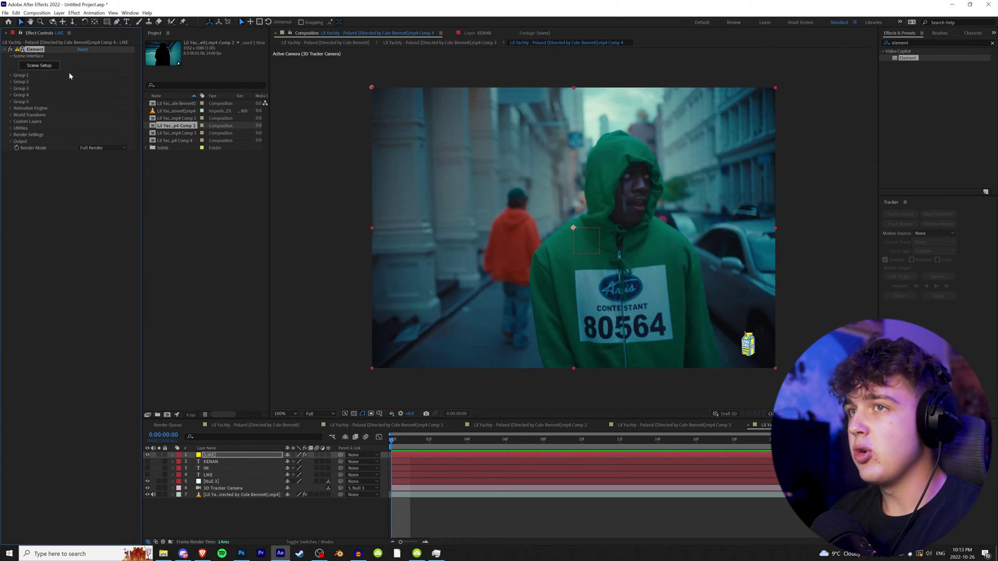
In Element's custom layers, assign the LIKE text to Path Layer 1 and the Lil Yachty video to texture map Layer 1.
left_click(11, 123)
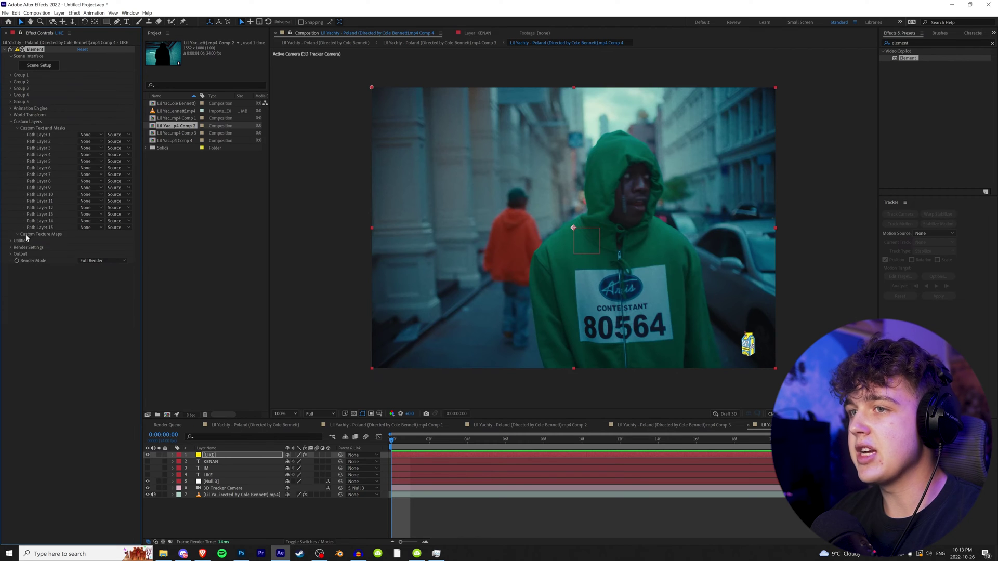
left_click(85, 137)
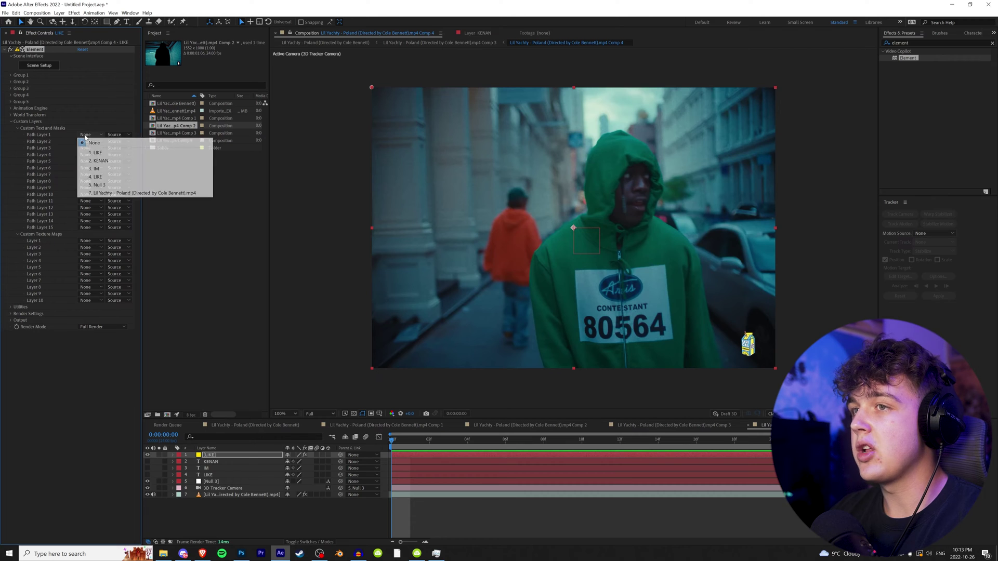
left_click(101, 178)
left_click(86, 241)
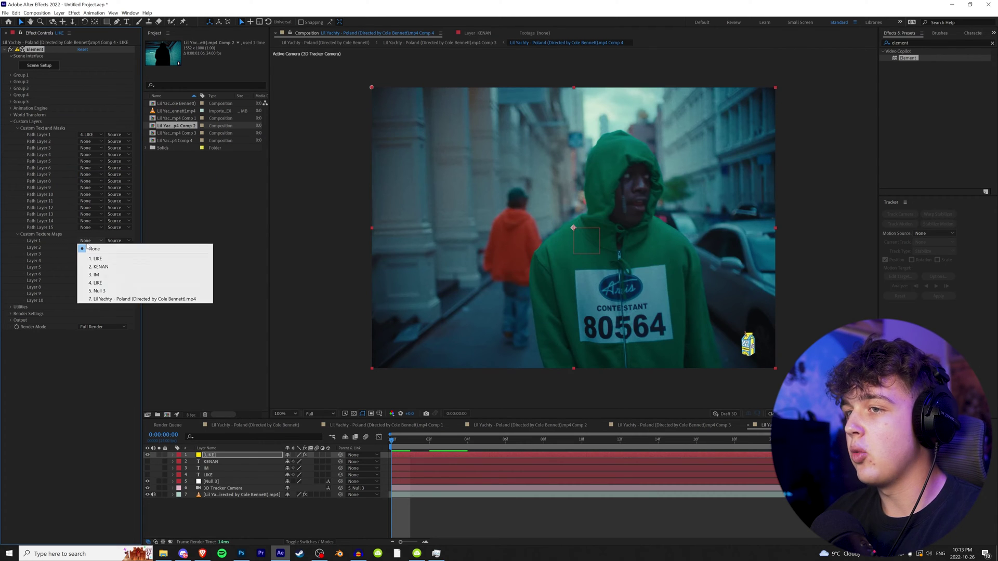
left_click(119, 299)
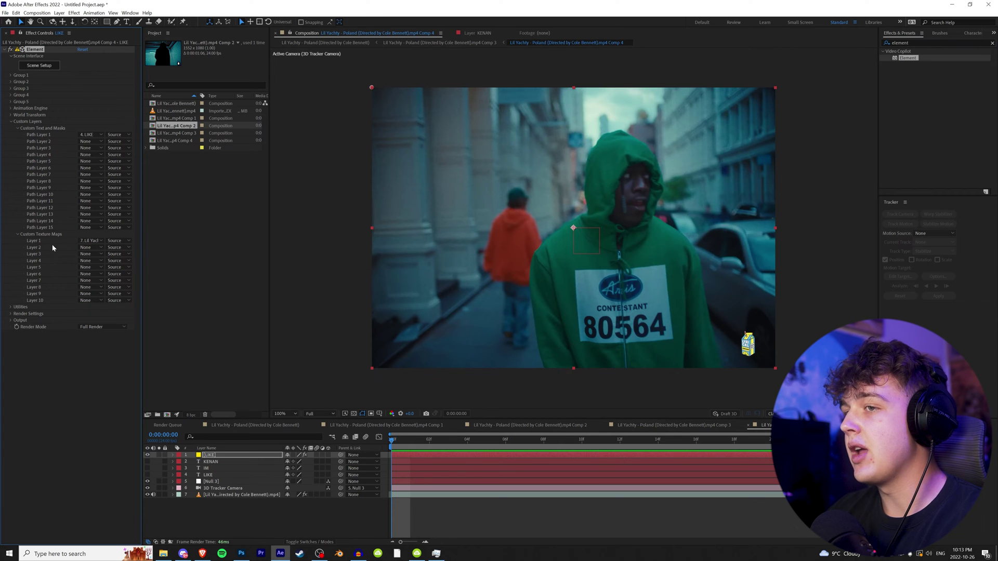
In Element's Scene Setup, extrude the custom path into a 3D model of the LIKE text.
left_click(42, 65)
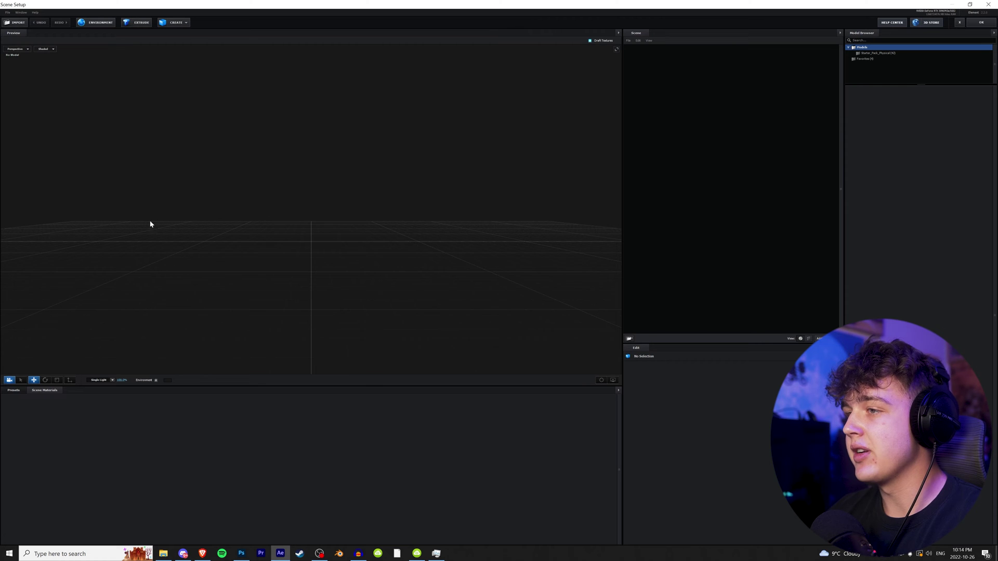
left_click_drag(150, 224, 357, 238)
left_click(138, 23)
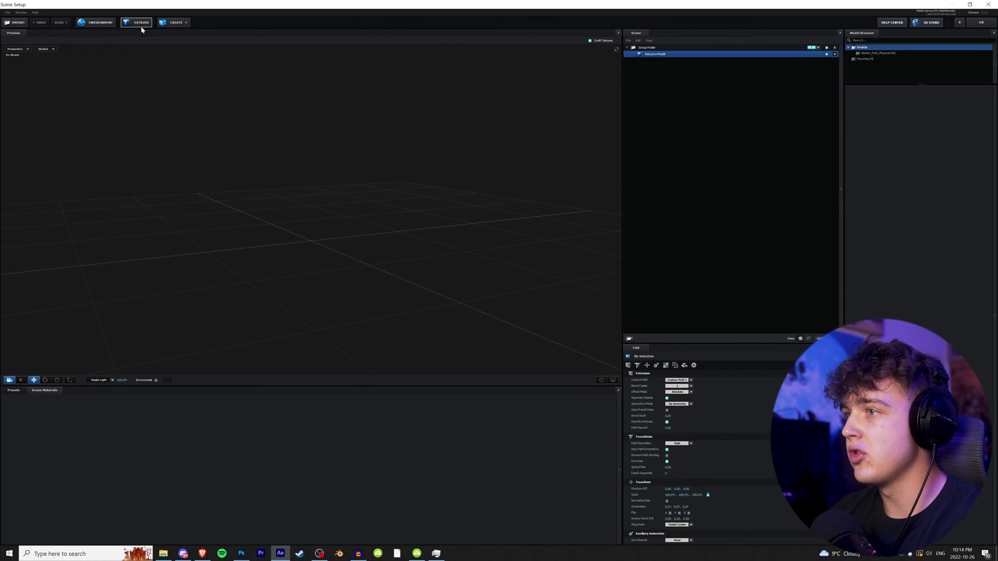
left_click_drag(450, 250, 364, 311)
scroll(374, 312, "up", 3)
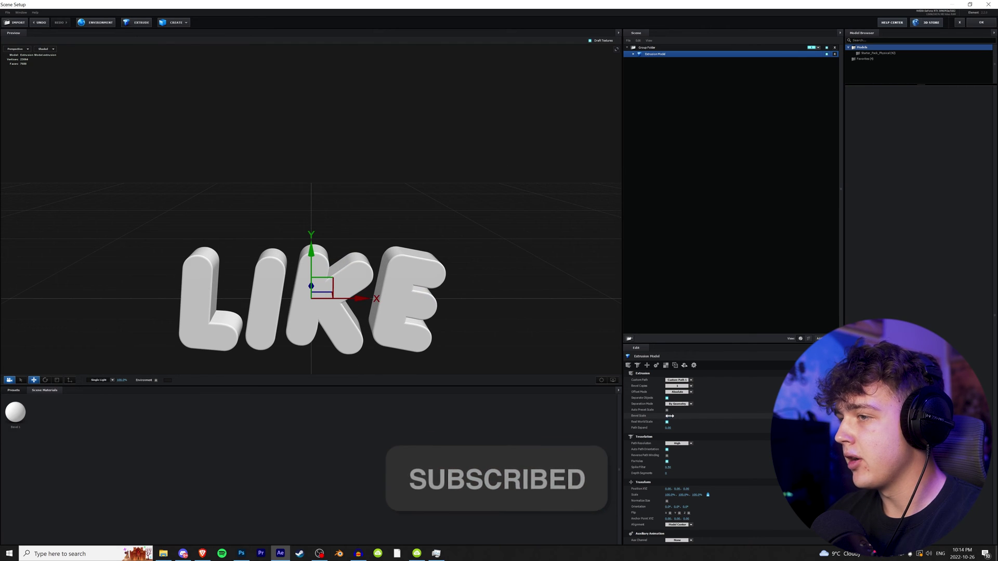
Adjust the bevel scale of the LIKE extrusion to give the letters a moderate depth and rounded edges.
left_click_drag(679, 417, 832, 416)
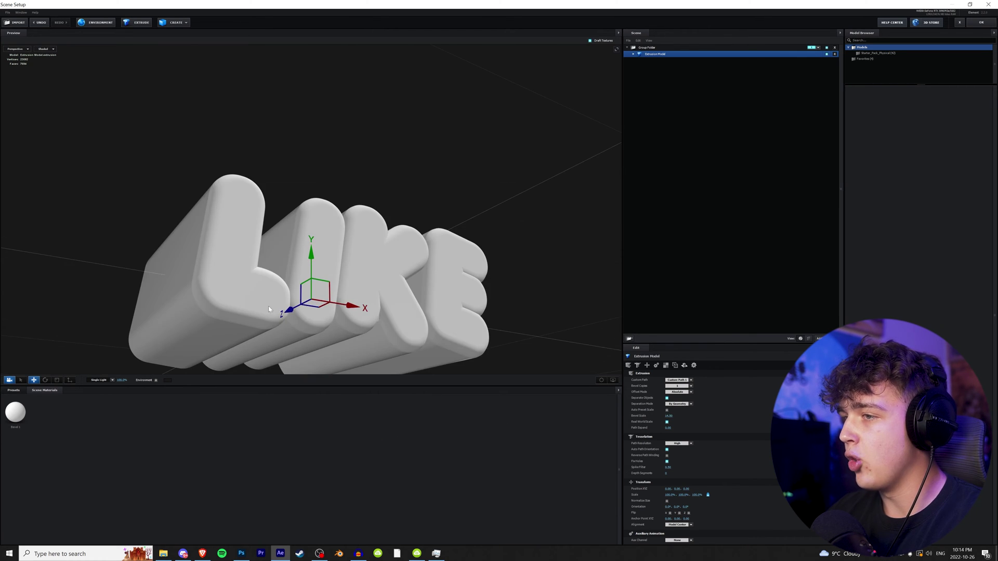
left_click_drag(441, 228, 401, 286)
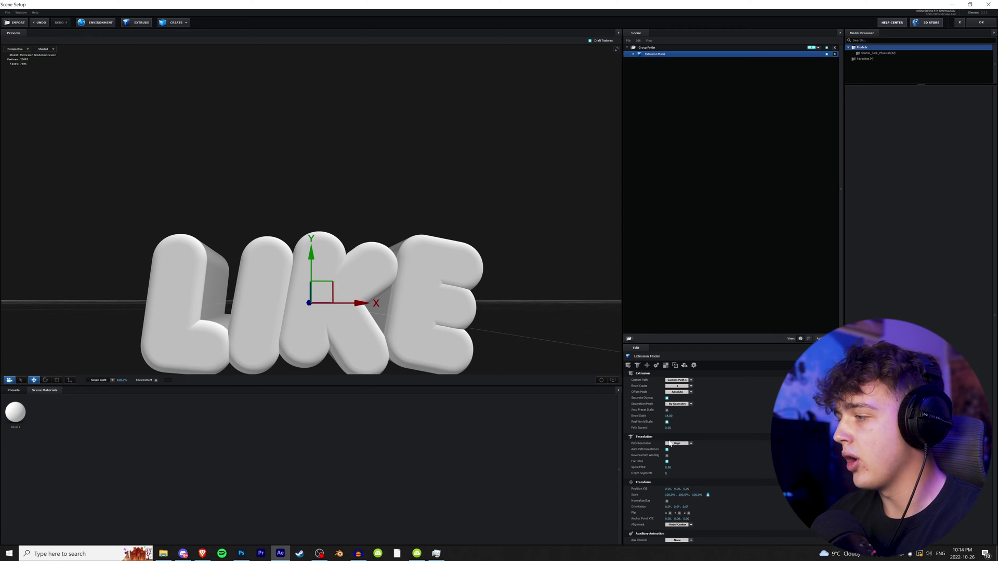
left_click_drag(670, 416, 494, 417)
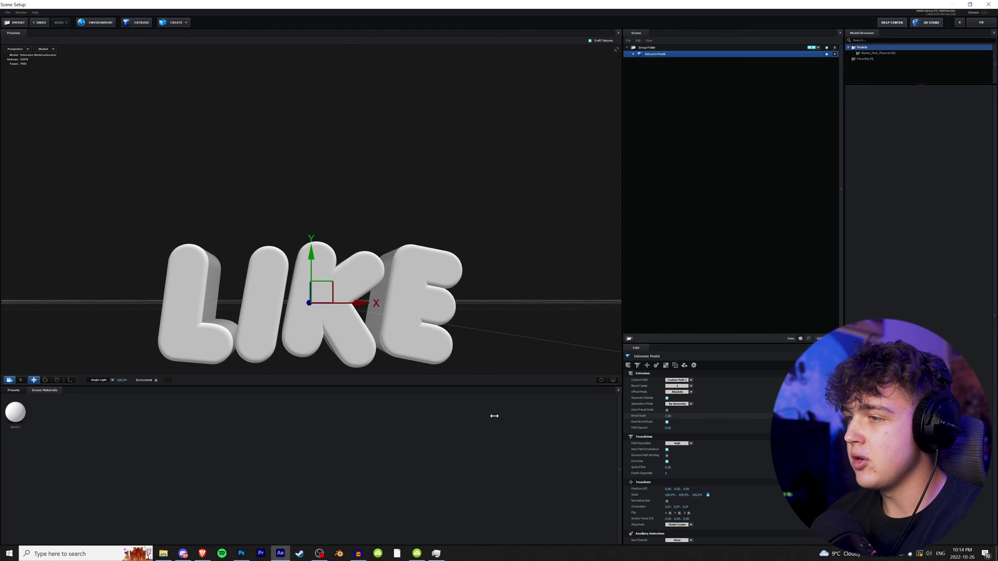
Apply the Chrome material from the Physical presets to the extruded LIKE model.
mouse_move(363, 271)
left_mouse_down()
mouse_move(363, 317)
mouse_move(361, 274)
left_mouse_up()
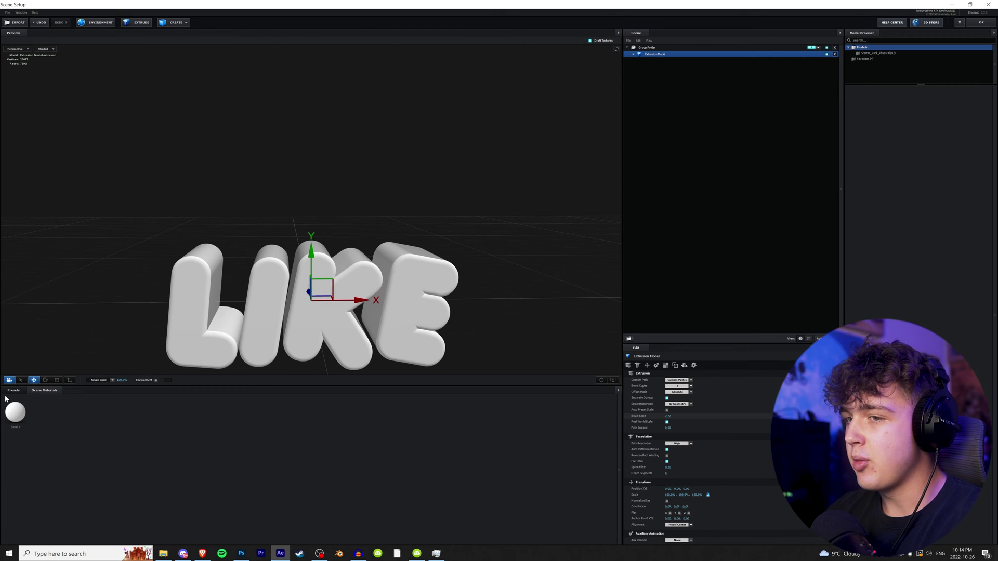
left_click(14, 390)
left_click(26, 414)
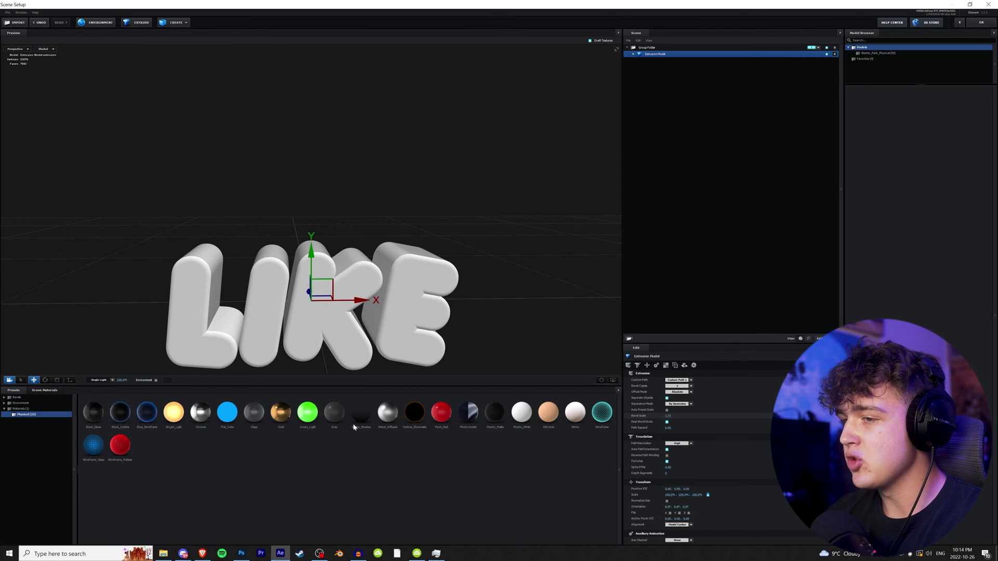
left_click_drag(200, 412, 218, 332)
mouse_move(497, 328)
left_mouse_down()
mouse_move(474, 303)
mouse_move(406, 304)
mouse_move(494, 322)
left_mouse_up()
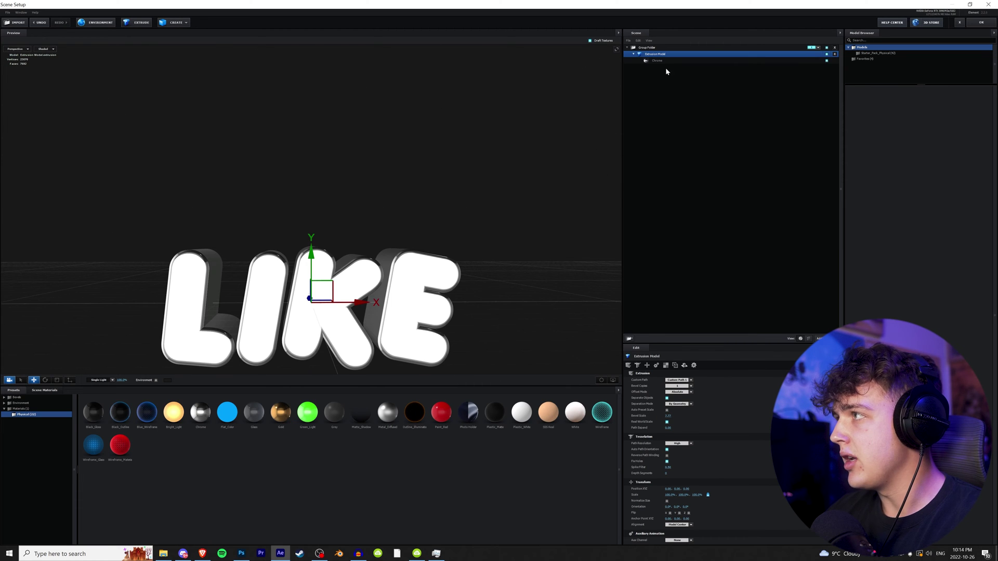
Set the Chrome material's Environment texture to Custom Layer 1, the Lil Yachty video, and accept the scene setup.
left_click(663, 61)
scroll(752, 429, "down", 2)
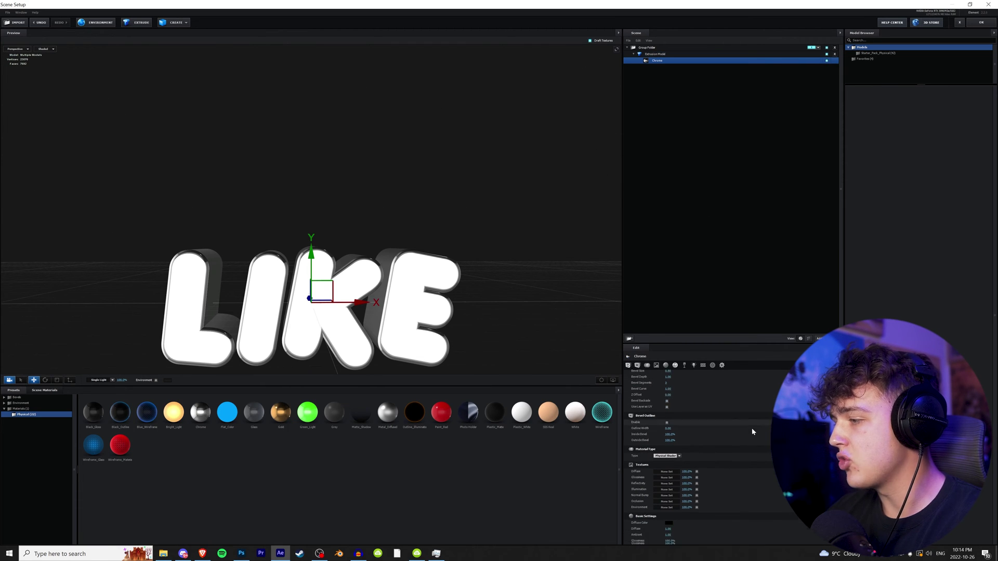
scroll(752, 432, "down", 1)
left_click(667, 492)
left_click(670, 450)
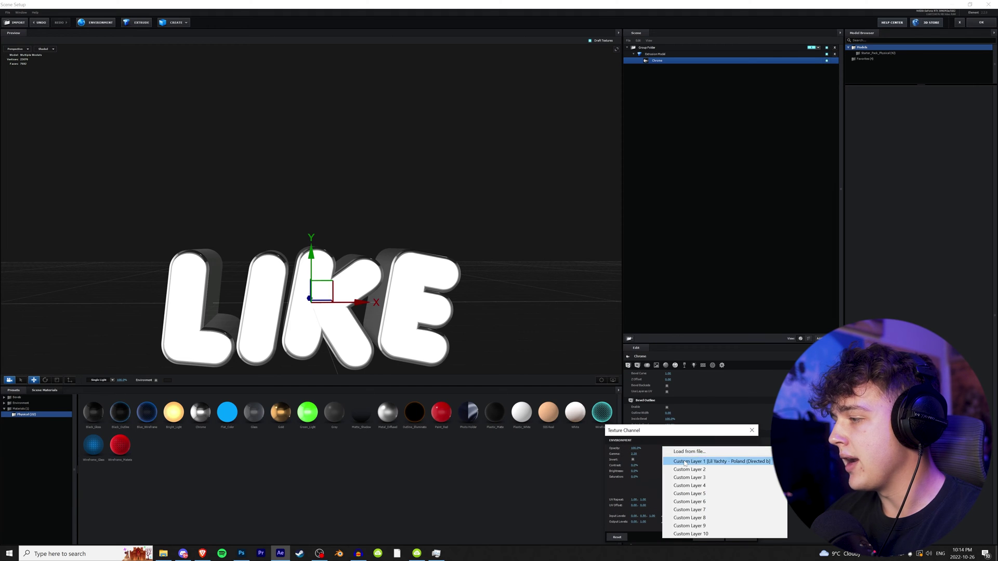
left_click(685, 463)
left_click(665, 450)
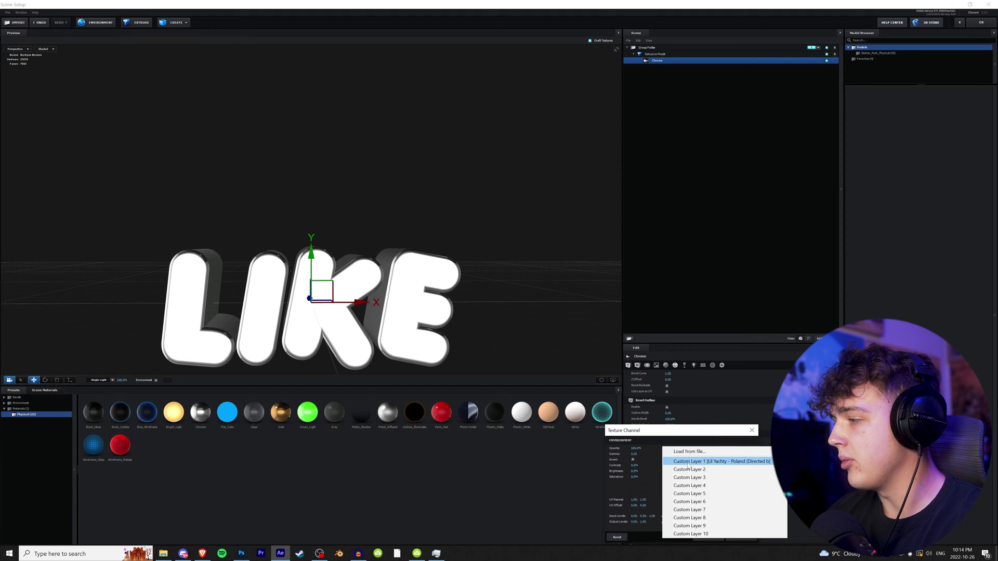
left_click(691, 458)
left_click(733, 538)
left_click(982, 22)
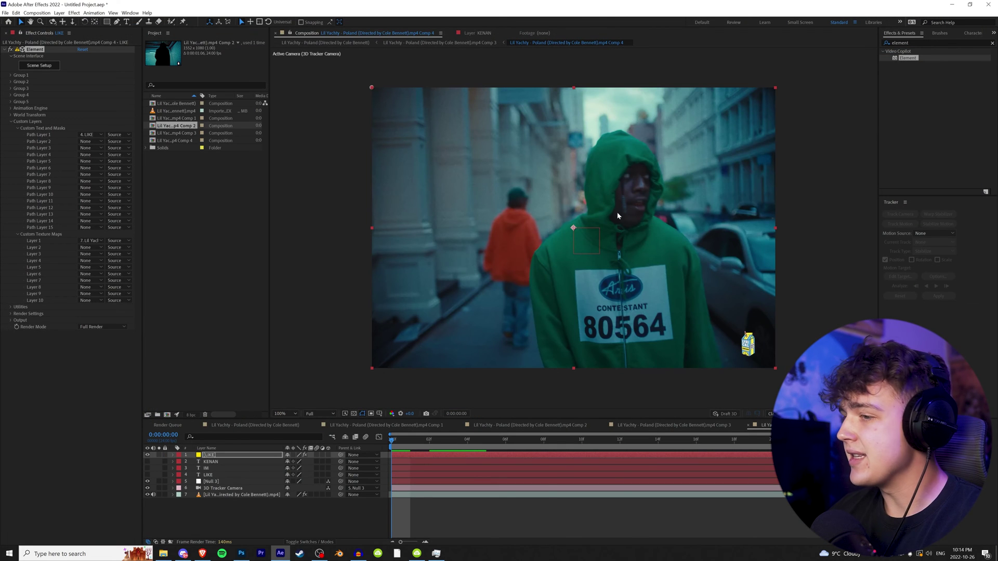
Check the 3D Tracker Camera's effect by toggling its visibility, and inspect the LIKE text in the Front view.
left_click(147, 489)
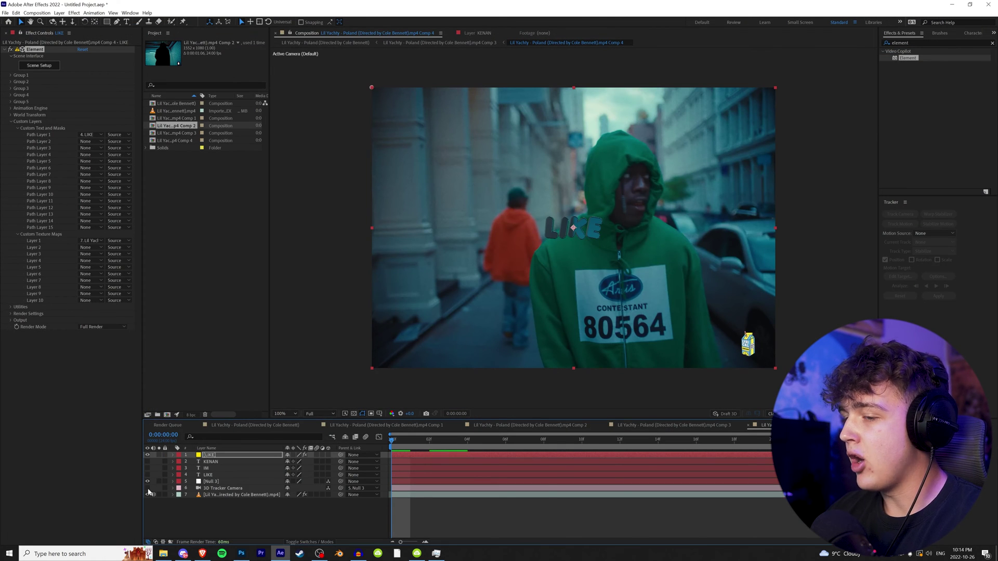
left_click(148, 489)
left_click(223, 489)
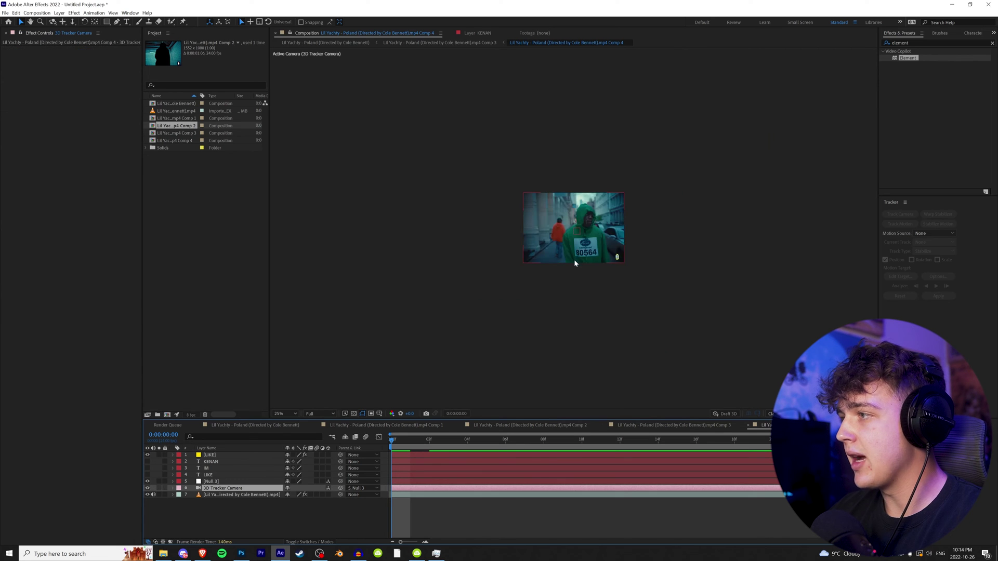
key("F10")
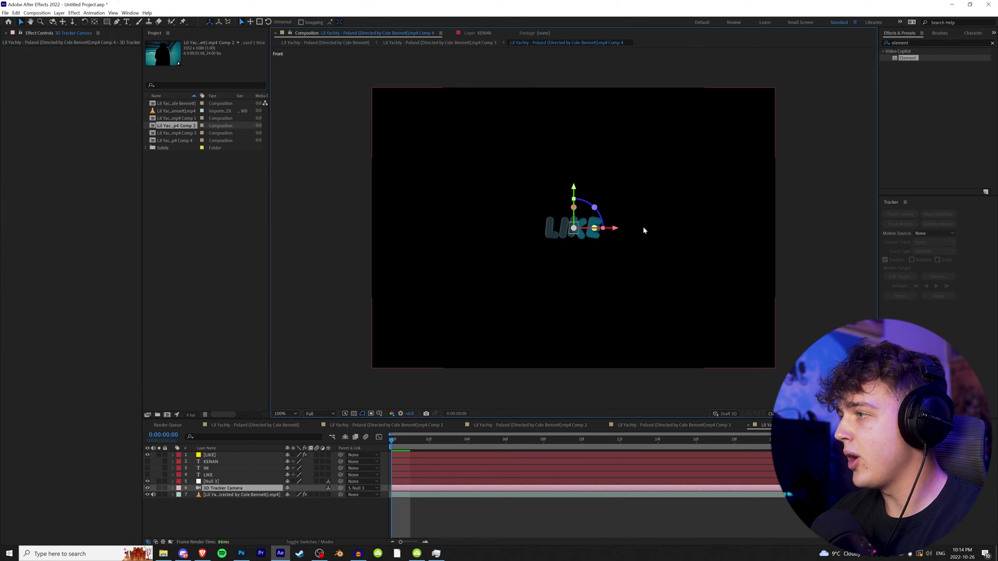
scroll(644, 230, "up", 1)
scroll(639, 227, "down", 3)
scroll(636, 225, "up", 4)
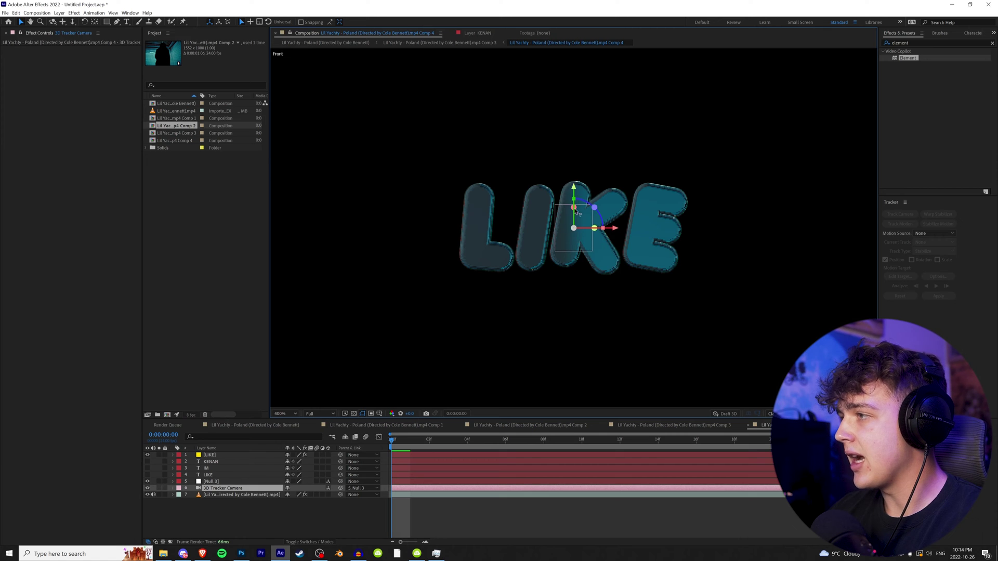
key("comma")
In Element's Group 1 on the LIKE solid, reduce the Particle Size to about 1.3.
left_click(258, 455)
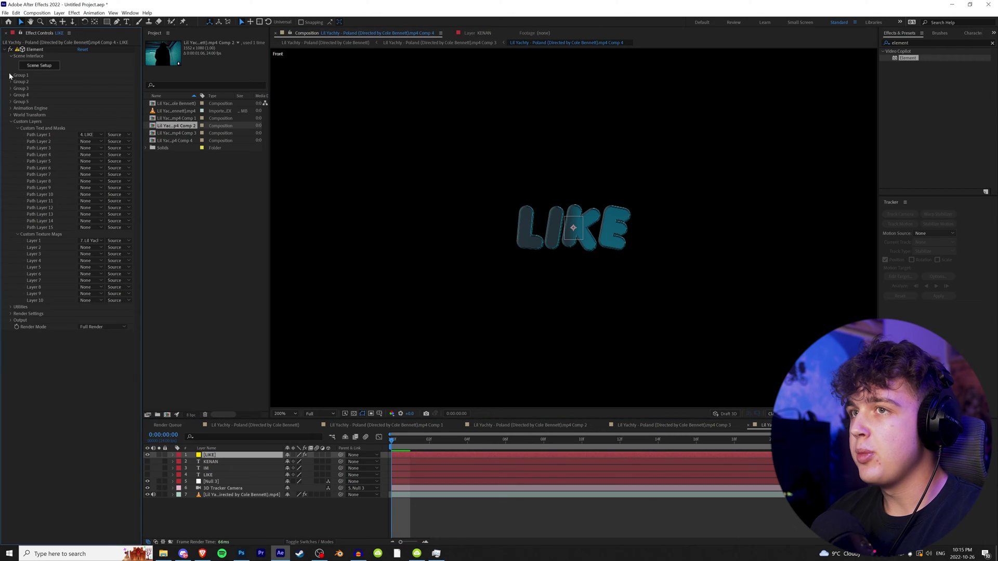
left_click(11, 74)
left_click(18, 95)
left_click(17, 88)
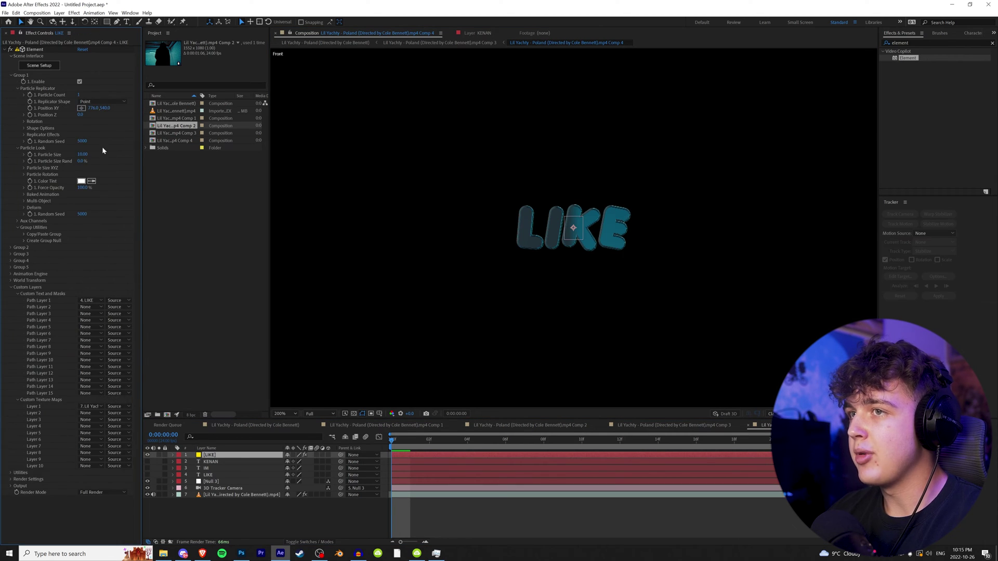
left_click_drag(78, 154, 34, 149)
In the Top view, try moving the LIKE text along its depth axis with Group 1's Position Z.
left_click(817, 413)
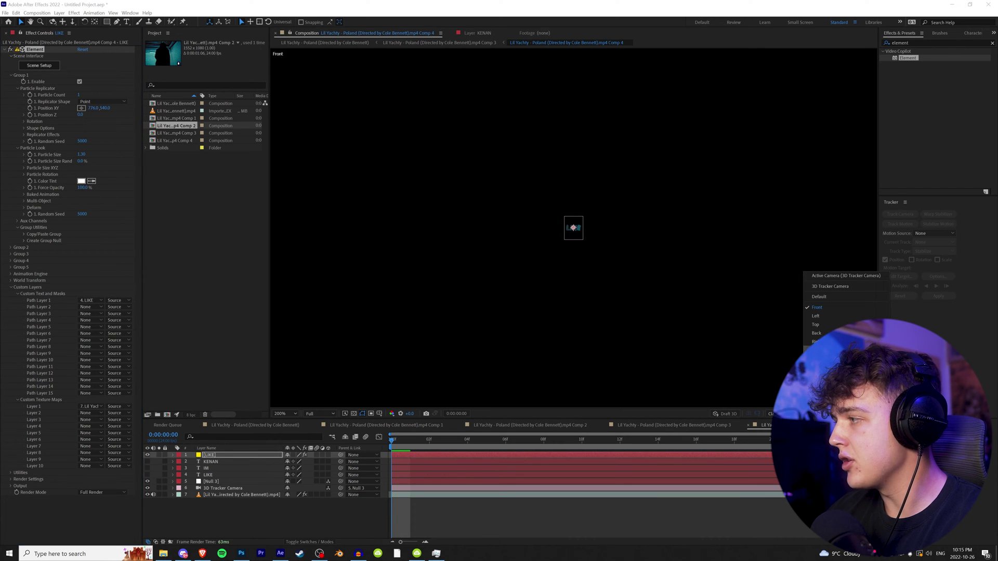
left_click(816, 324)
left_click_drag(80, 115, 90, 119)
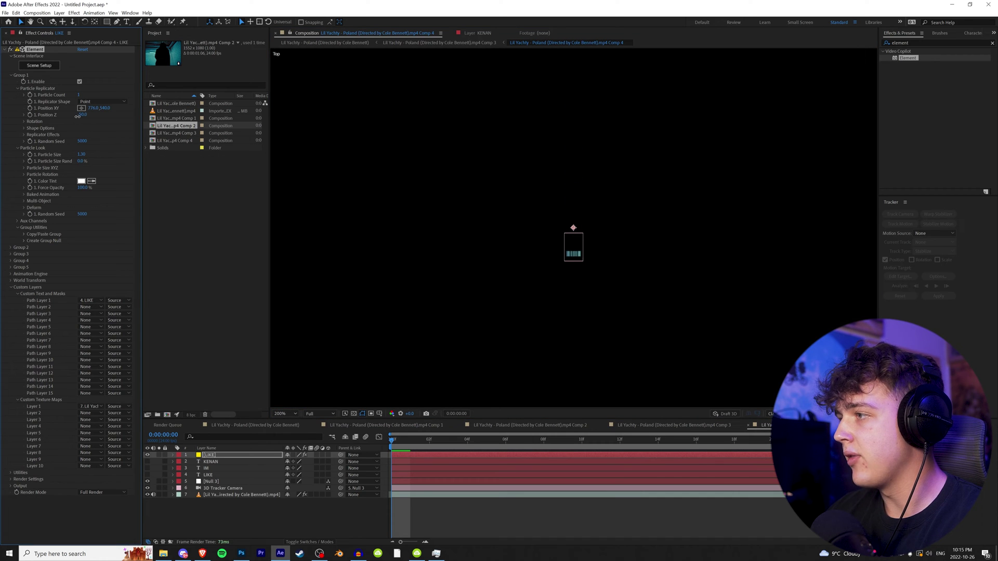
Return to the Active Camera view, bring the LIKE text into frame with Position Z, and set Particle Size to 0.72.
left_click(816, 414)
left_click(831, 276)
scroll(597, 250, "down", 1)
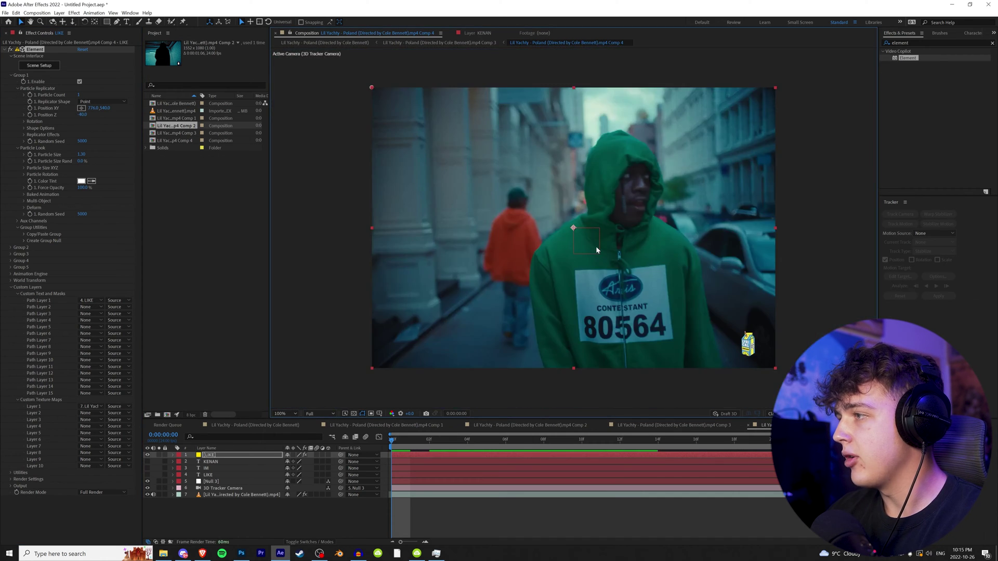
left_click_drag(85, 116, 125, 116)
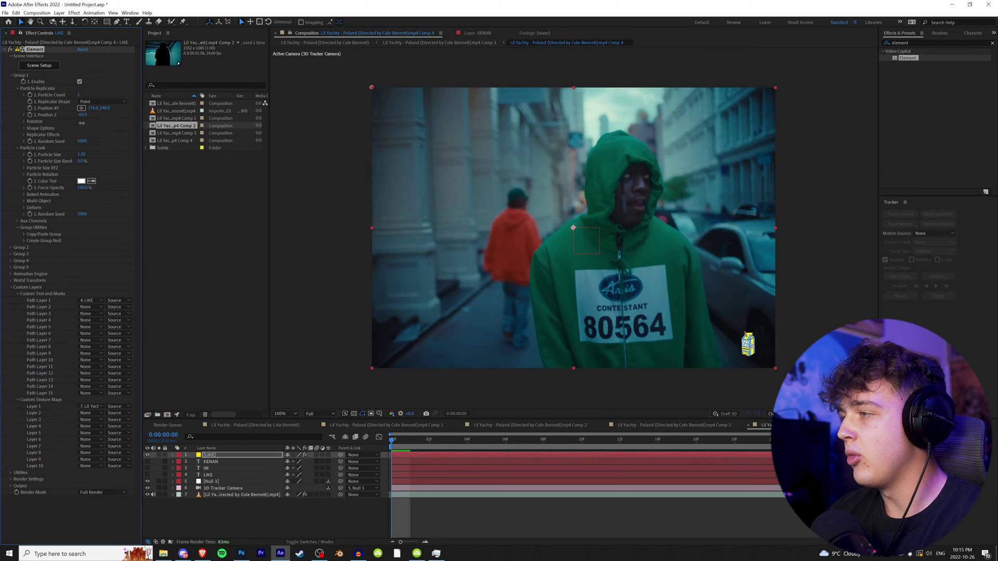
left_click_drag(97, 127, 138, 129)
left_click_drag(82, 154, 63, 161)
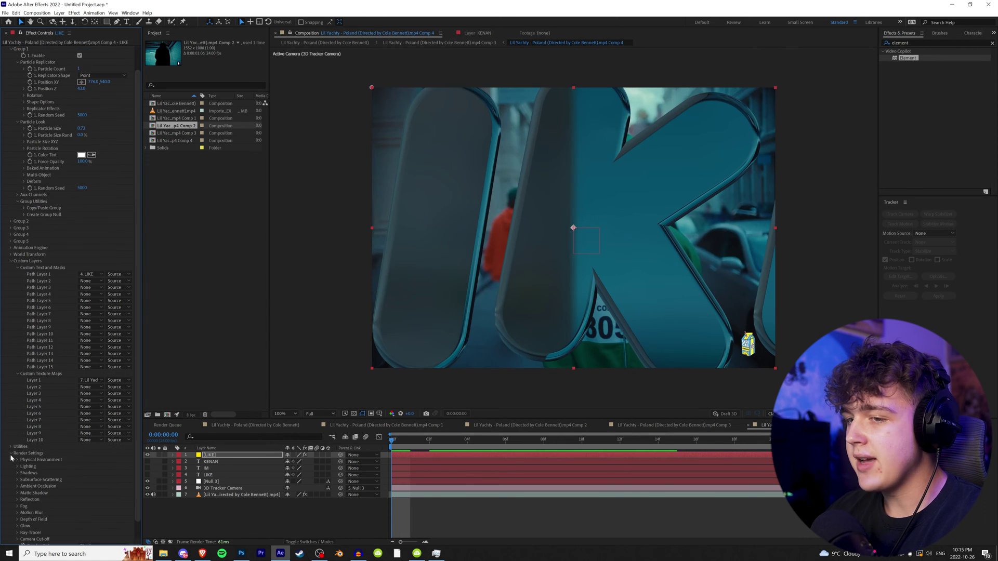
In Element's render settings, set the Camera Cut-off far plane to 1000000.
left_click(11, 480)
scroll(13, 499, "down", 2)
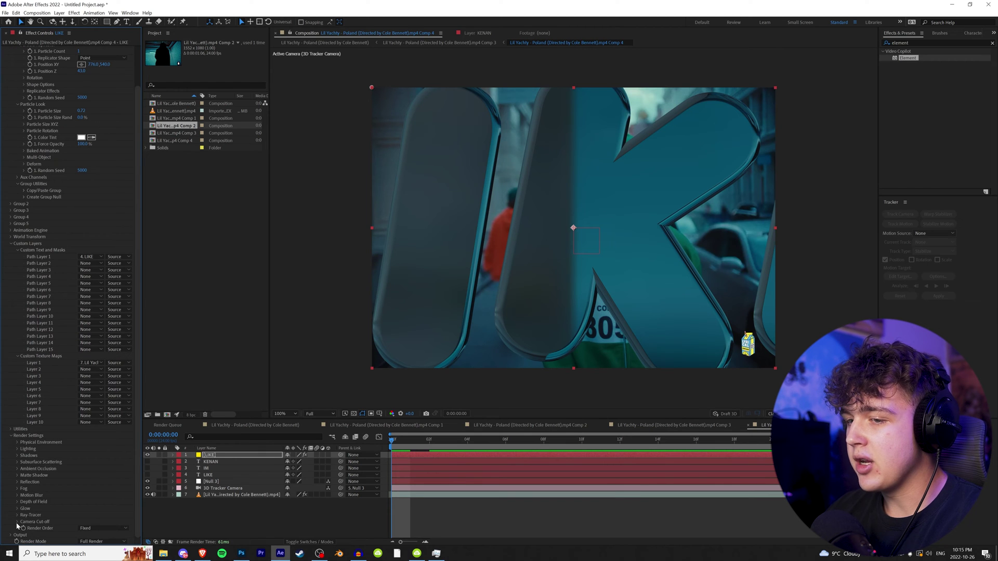
left_click(39, 520)
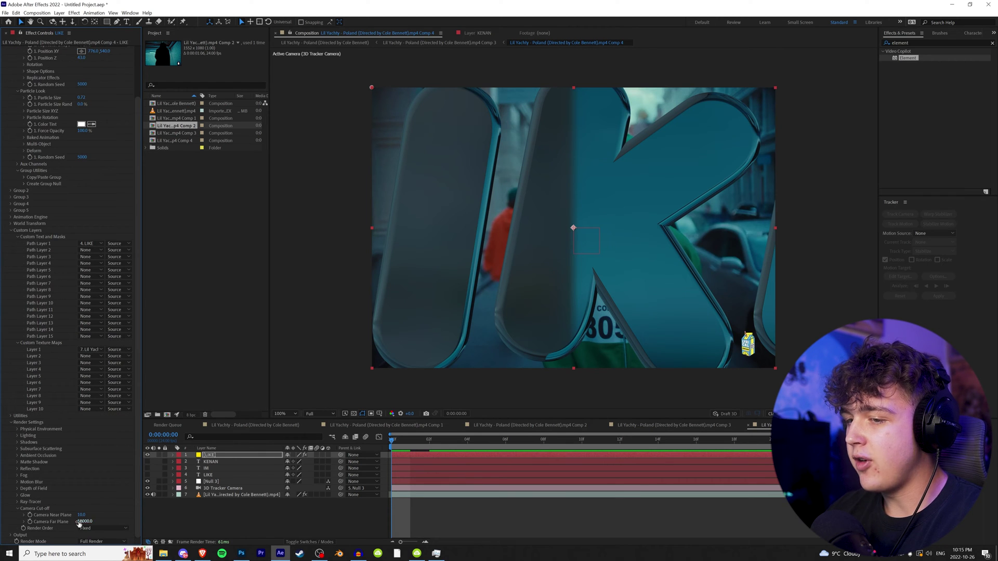
type("20000")
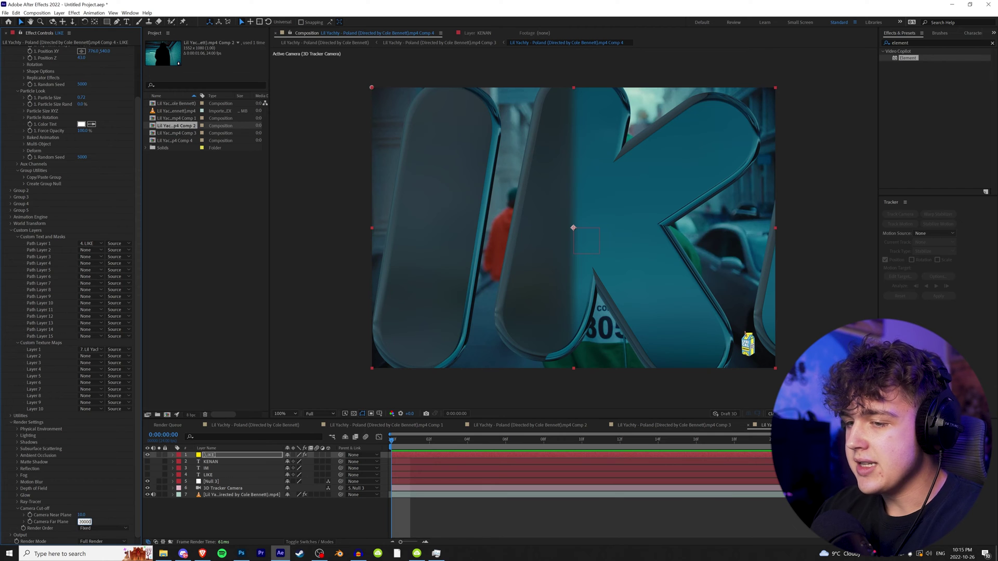
key("Return")
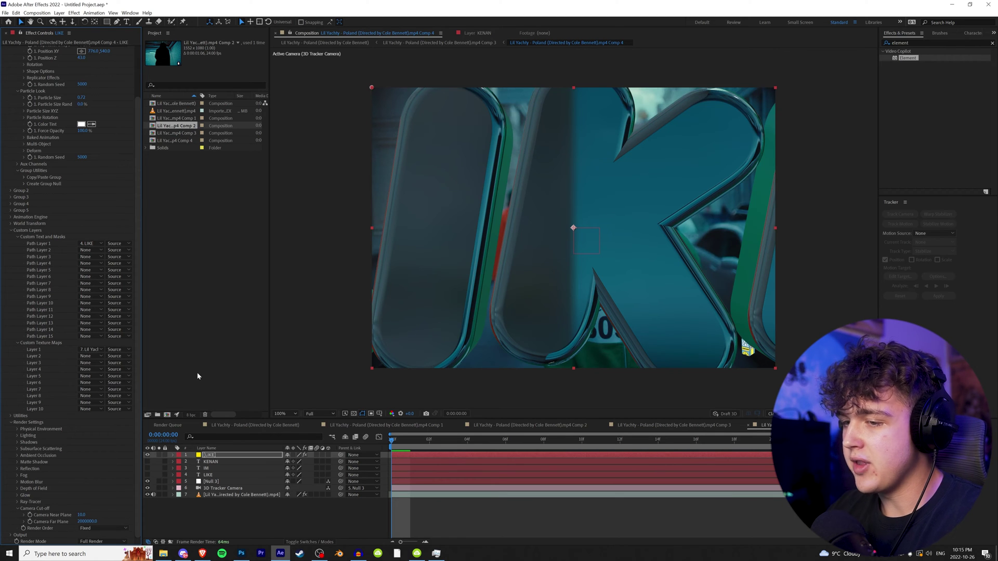
Push the LIKE text farther from the camera with Position Z at about 195, and preview the tracked motion.
scroll(111, 122, "up", 3)
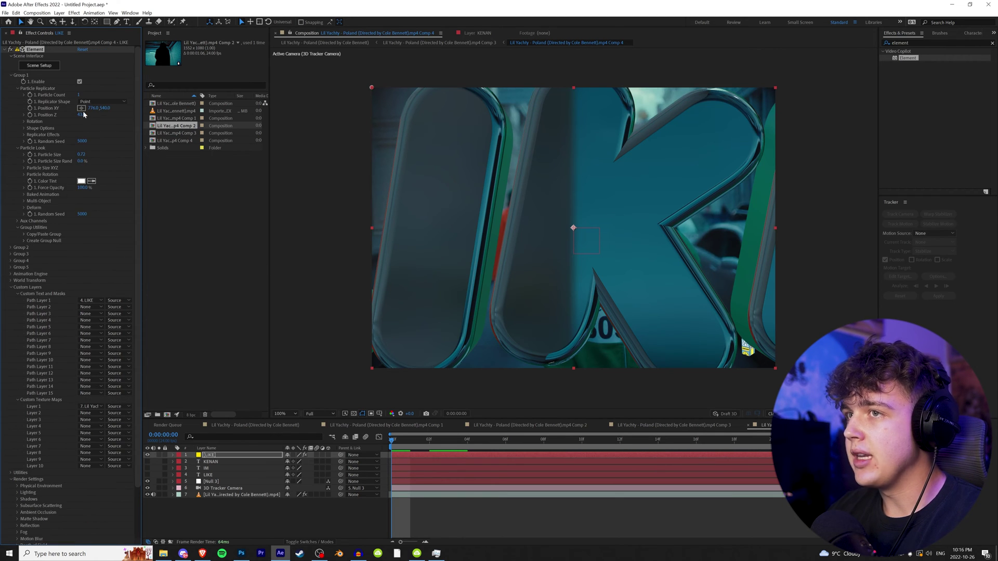
left_click_drag(96, 117, 159, 117)
key("space")
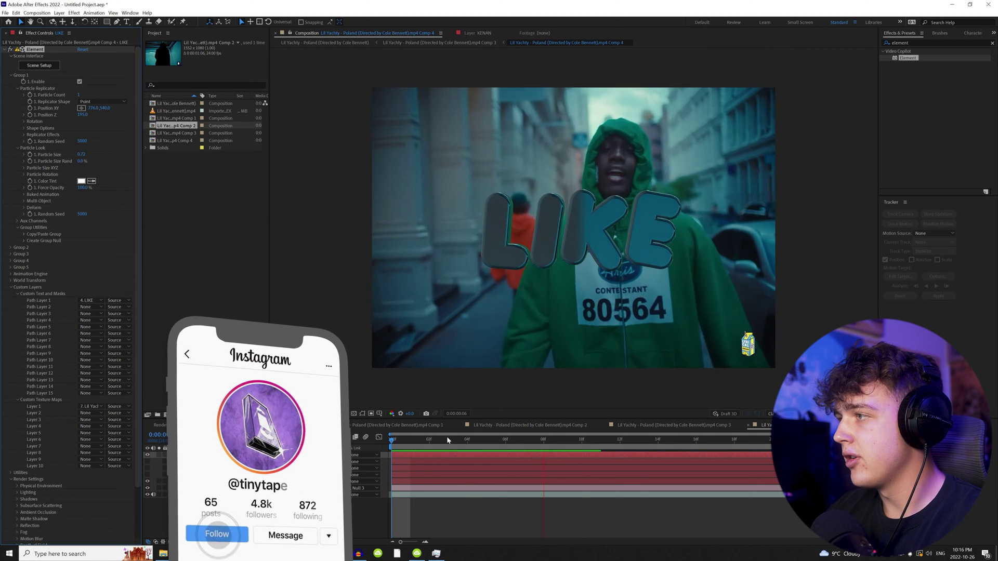
left_click_drag(395, 439, 812, 440)
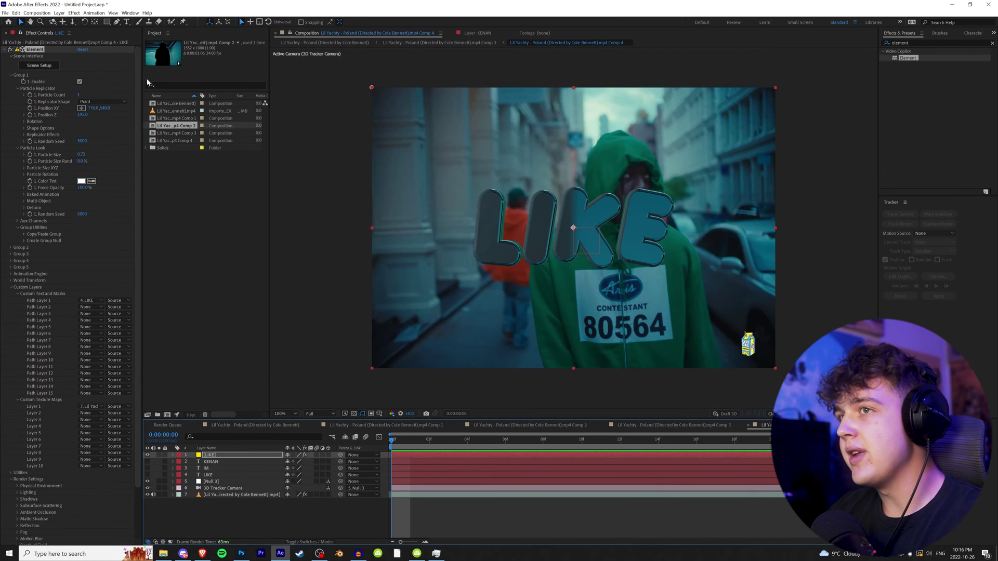
Place the LIKE text beside the rapper's head, tilt it on its rotation axes, and set Particle Size to 0.64.
left_click_drag(91, 112, 152, 127)
left_click(24, 121)
left_click_drag(91, 141, 23, 219)
Enable Multi-Object for Group 1, try a random rotation on the individual letters, and undo that rotation.
left_click(24, 221)
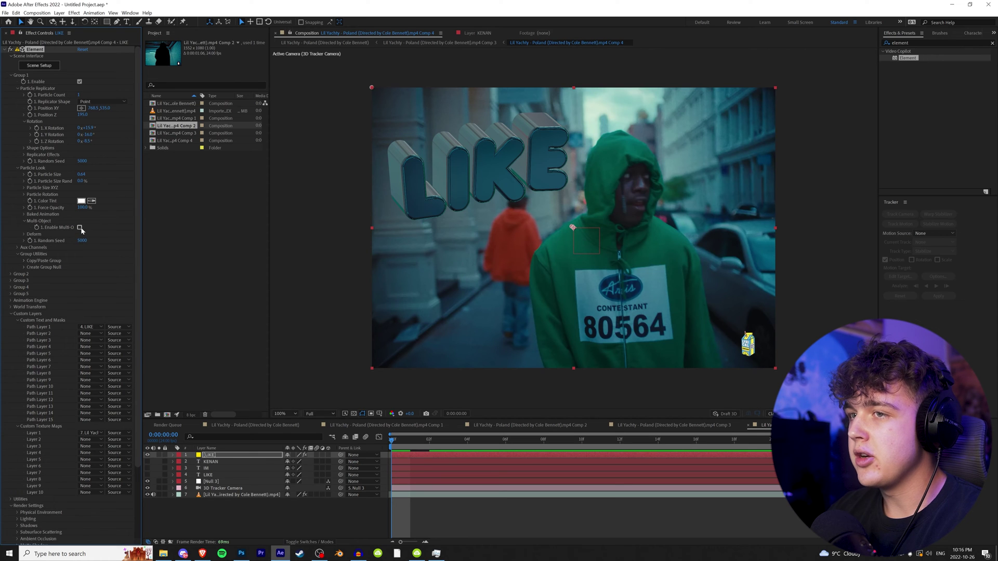
left_click(79, 227)
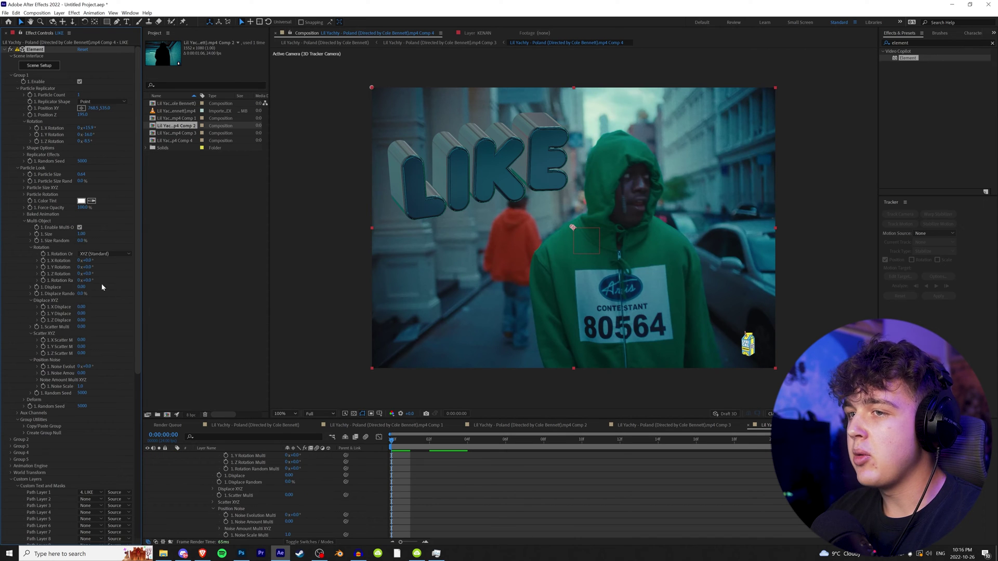
left_click_drag(91, 280, 339, 293)
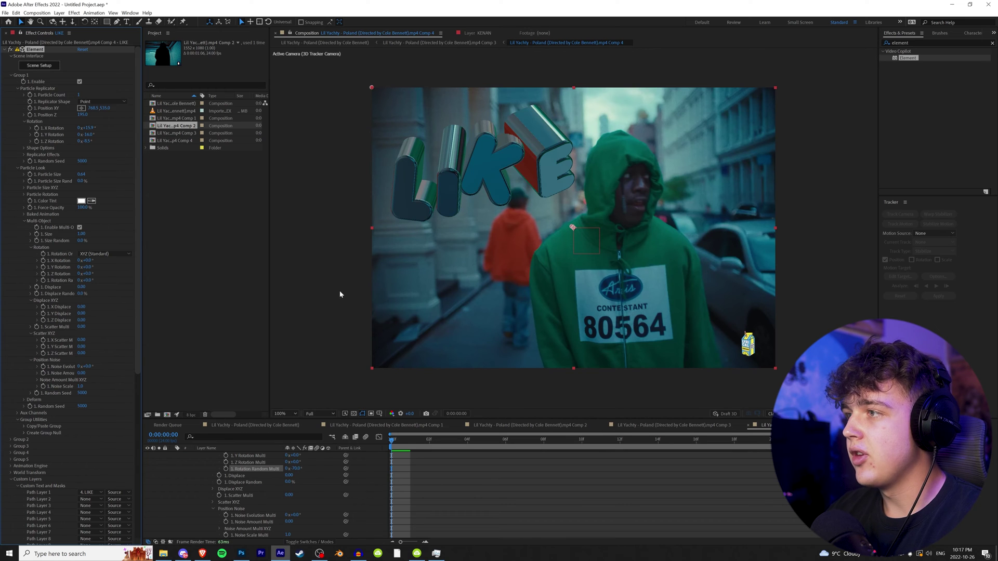
key("ctrl+z")
scroll(215, 485, "up", 6)
Keyframe the Multi-Object random rotation, starting at about 41° on the first frame and changing near the end of the clip.
left_click(174, 455)
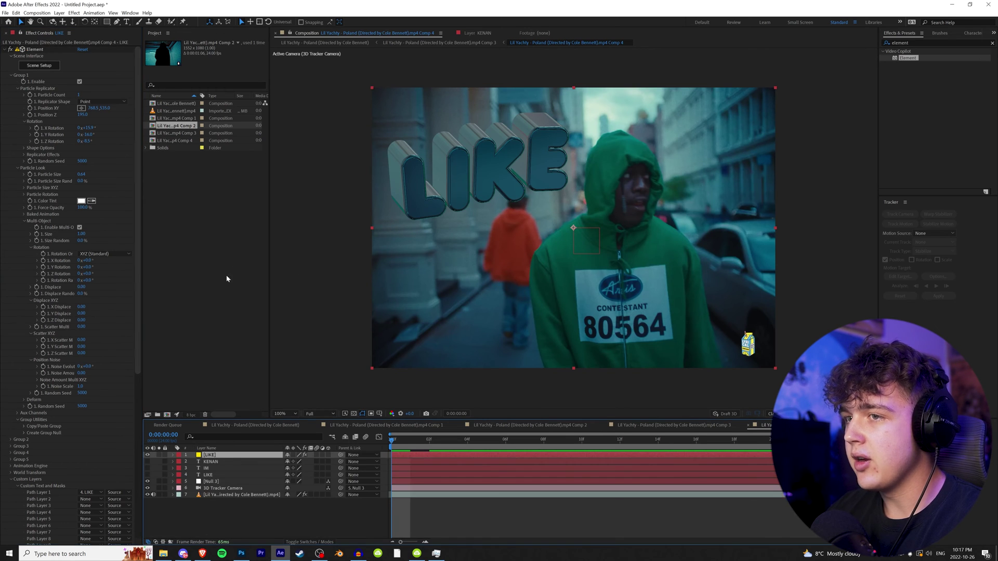
left_click(43, 281)
left_click_drag(95, 281, 111, 288)
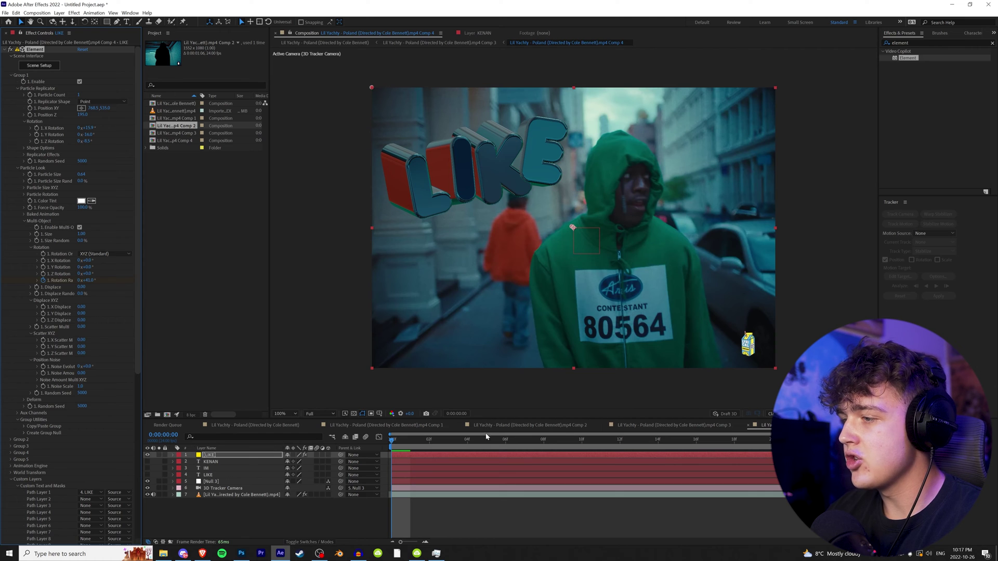
left_click_drag(468, 441, 887, 445)
left_click_drag(94, 281, 51, 284)
left_click_drag(396, 439, 131, 418)
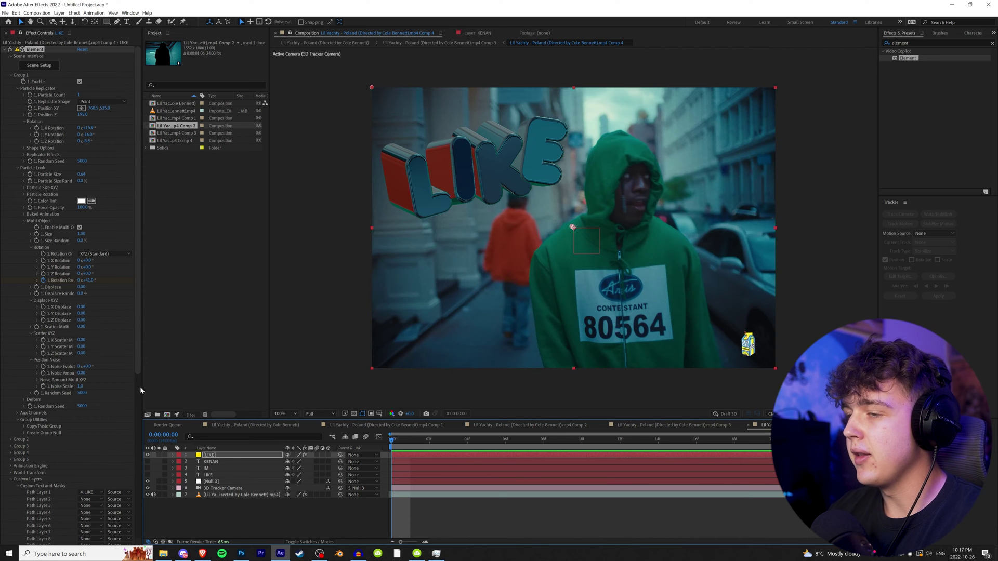
Enable ambient occlusion and shadows in Element's render settings, with both modes set to Ray-Traced.
scroll(70, 419, "down", 10)
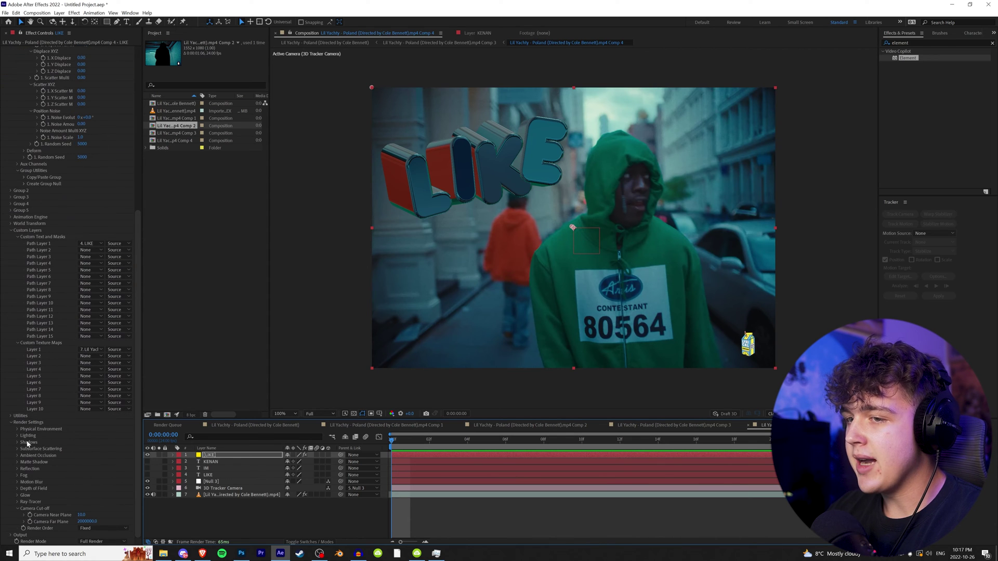
left_click(17, 455)
scroll(66, 461, "down", 1)
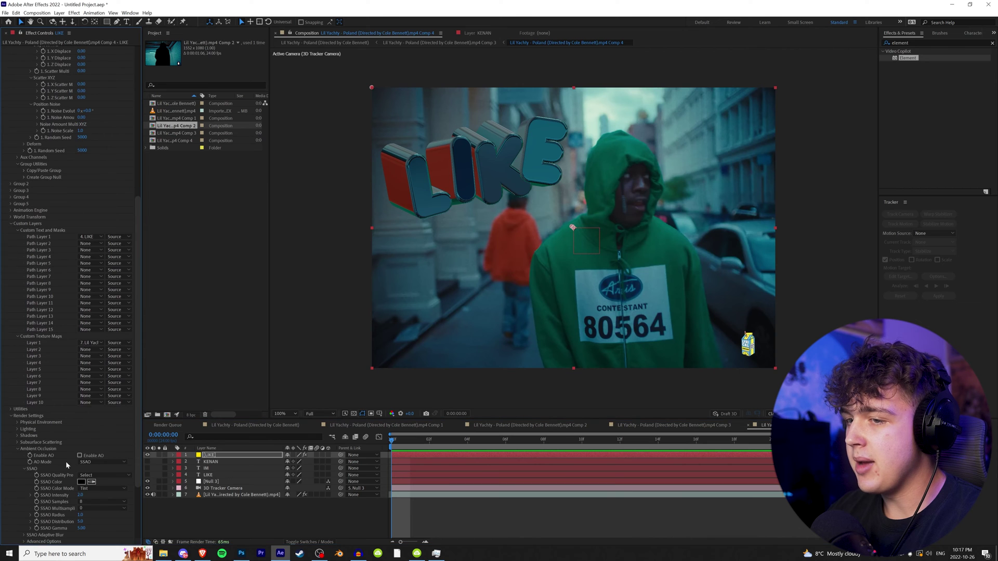
left_click(94, 462)
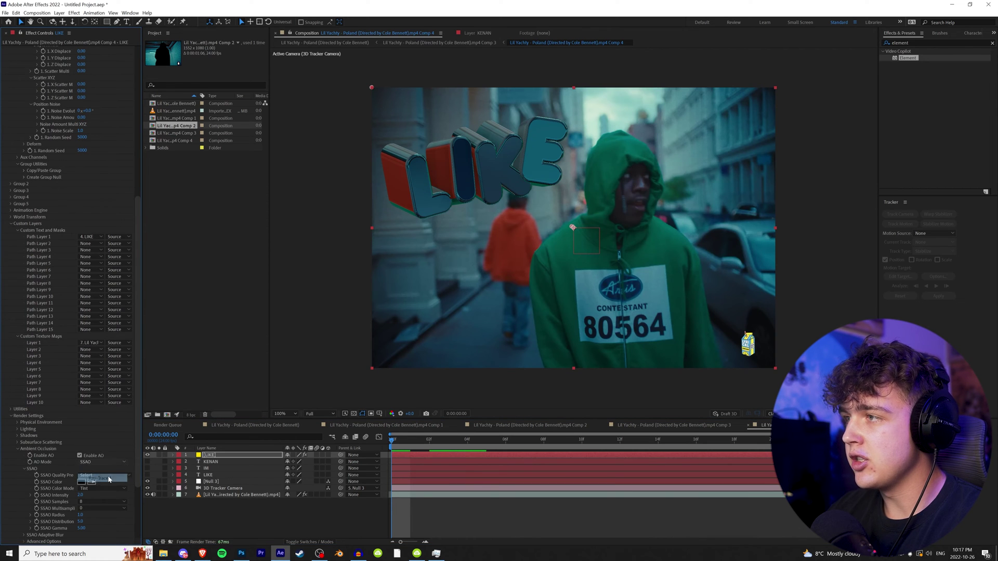
left_click(94, 475)
scroll(85, 442, "down", 1)
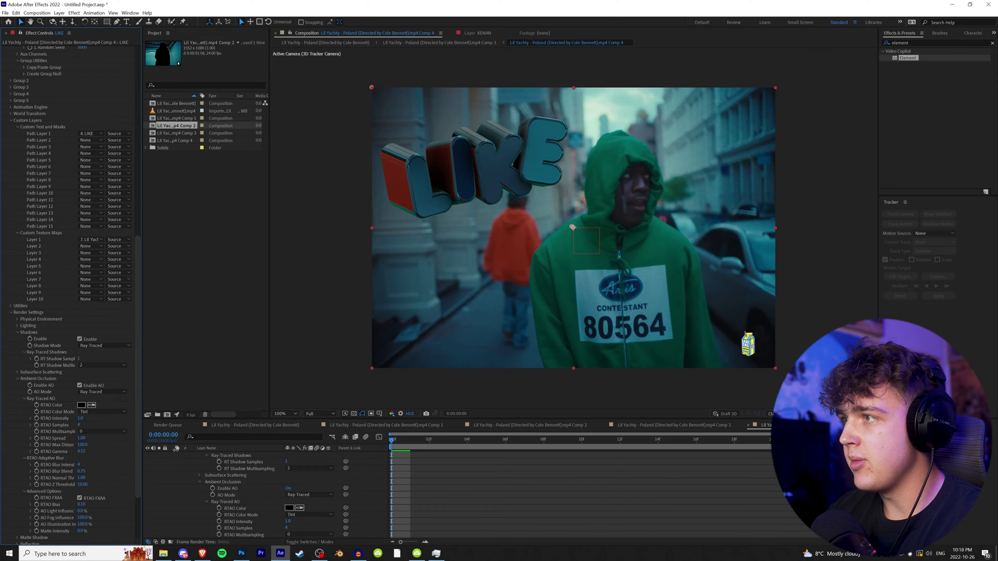
Keyframe Element's X and Y Rotation Environment from 0° on the first frame to new angles at the clip's end, previewing the reflections.
scroll(7, 262, "down", 3)
left_click(18, 249)
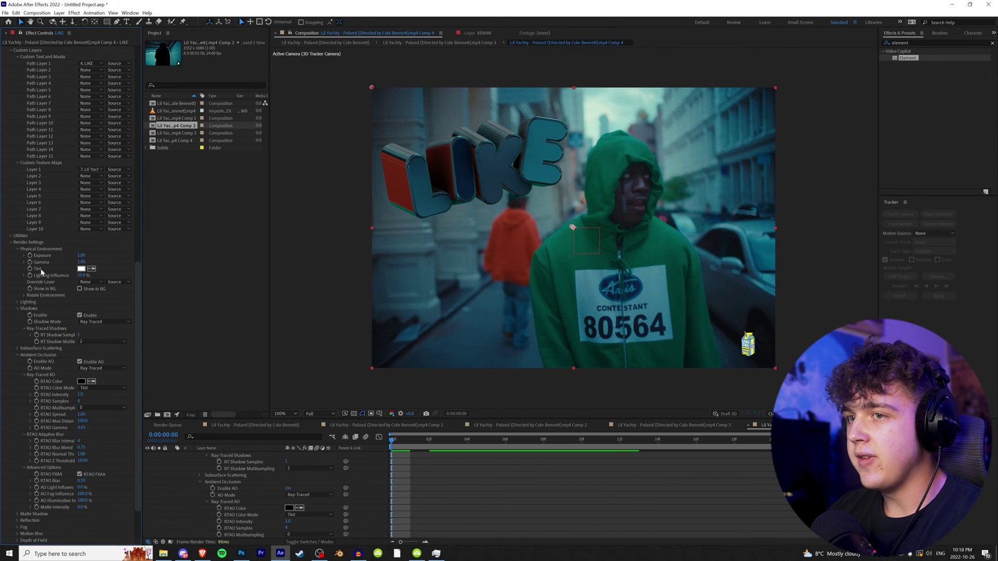
left_click(24, 296)
left_click_drag(95, 302, 175, 319)
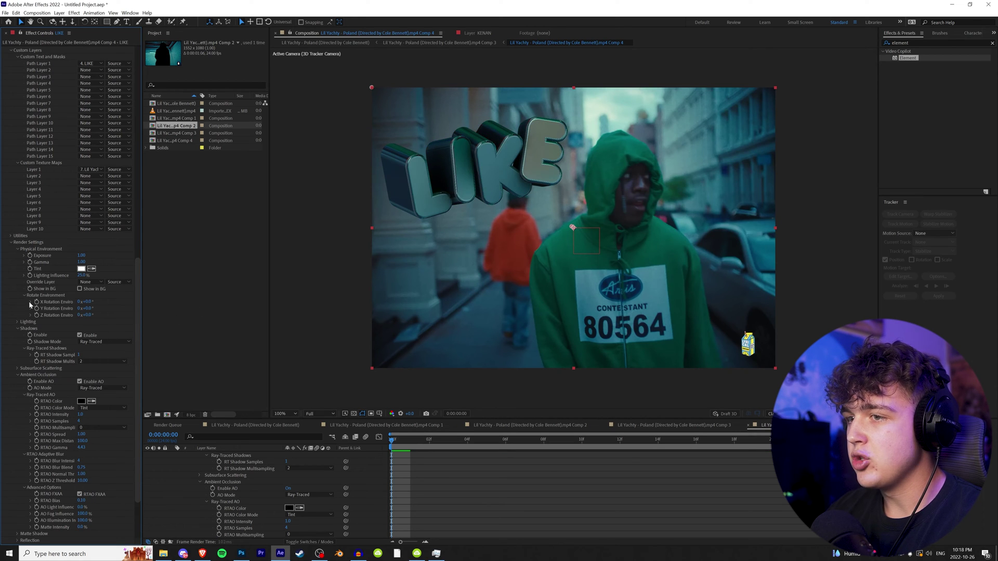
key("space")
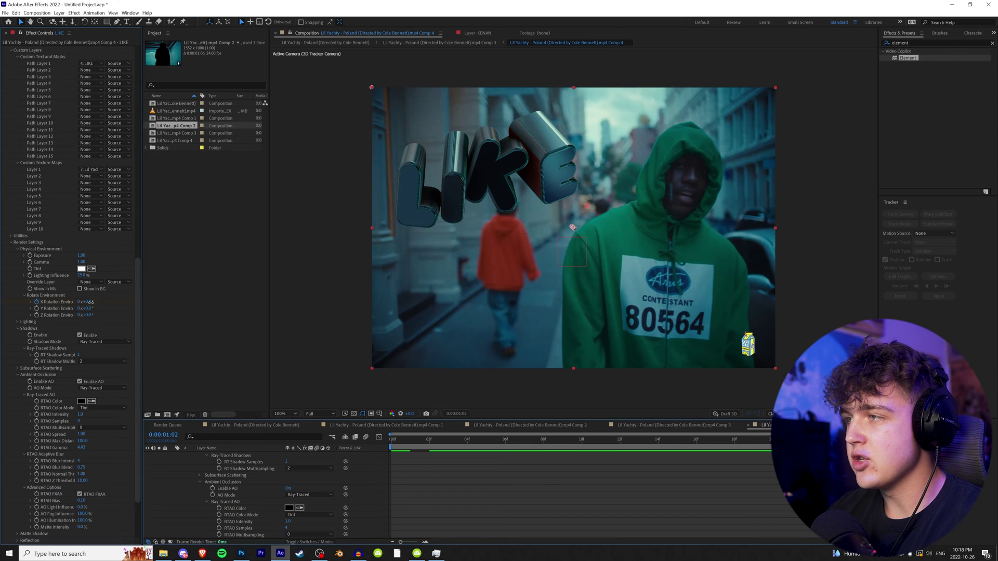
left_click_drag(90, 302, 136, 315)
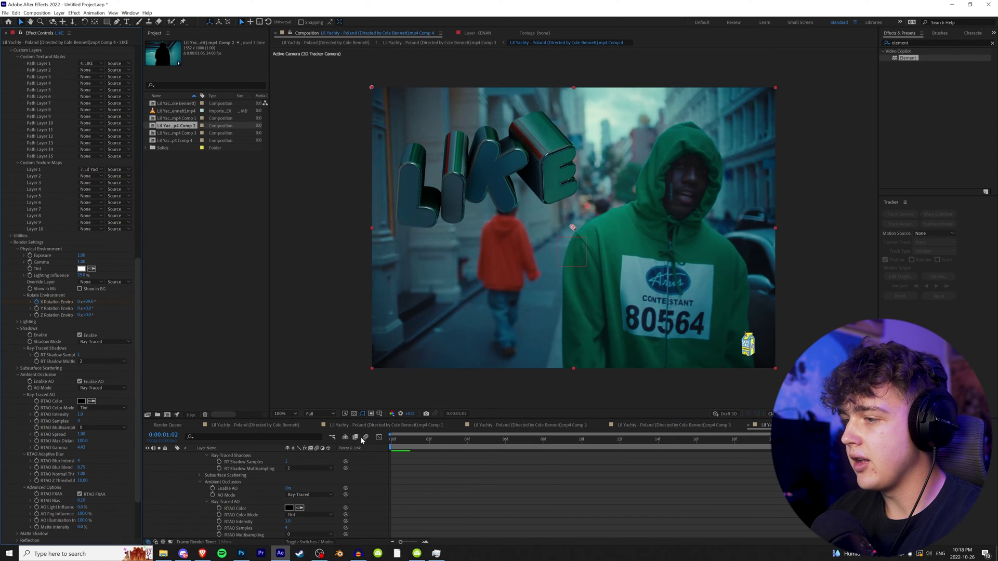
key("space")
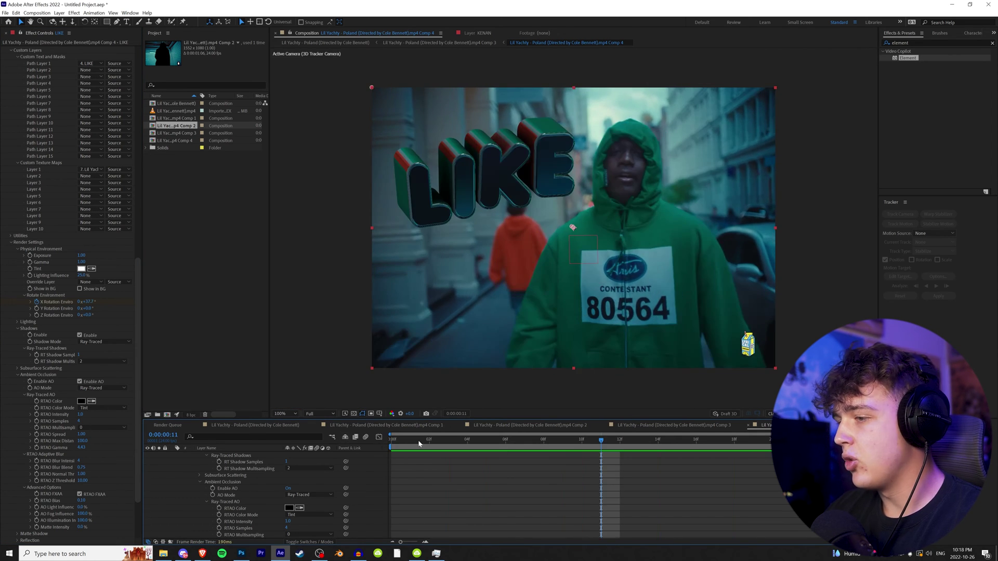
key("space")
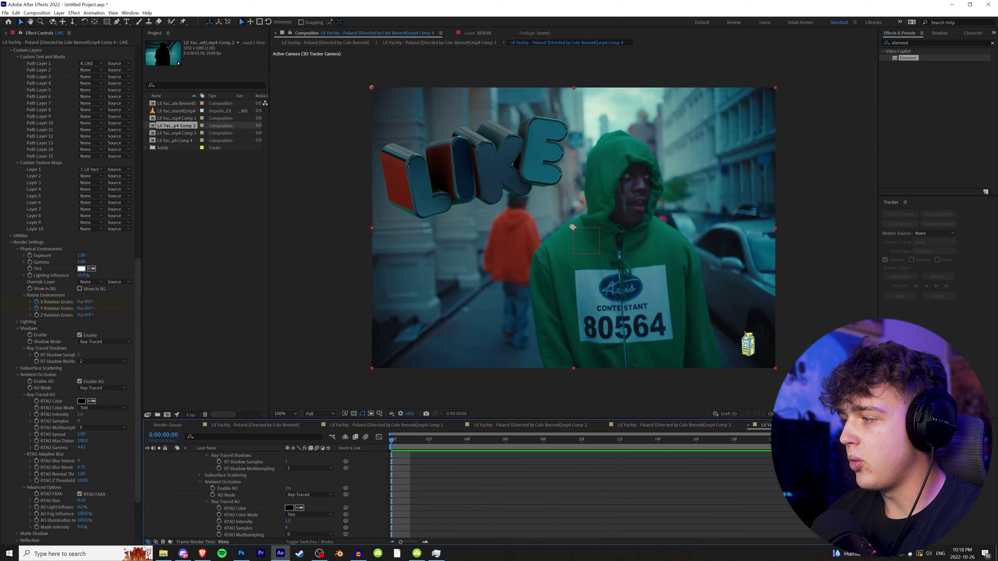
key("space")
key("space")
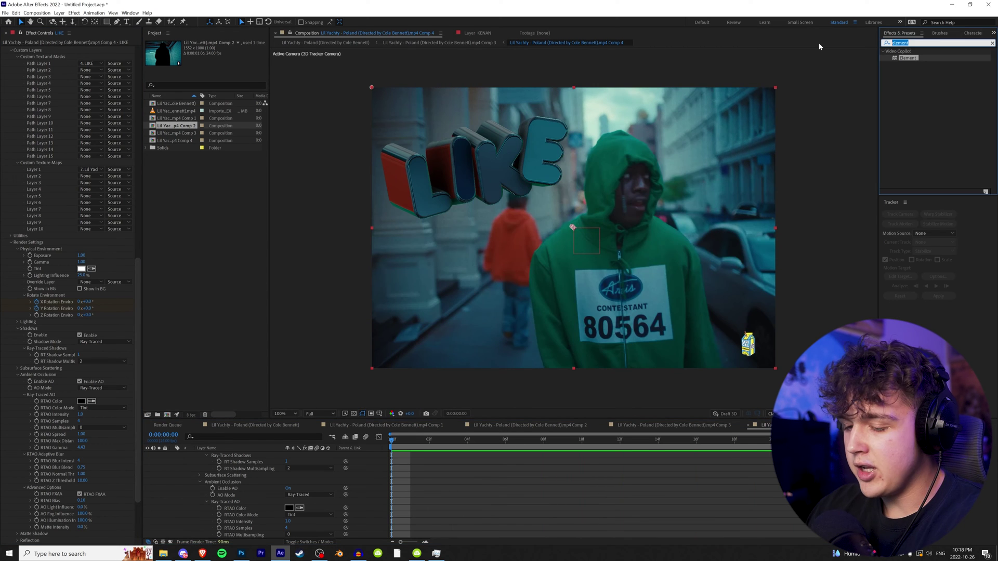
Find the RSMB Pro motion blur effect and apply it to the LIKE Element layer.
left_click(915, 43)
type("rsmb")
double_click(914, 64)
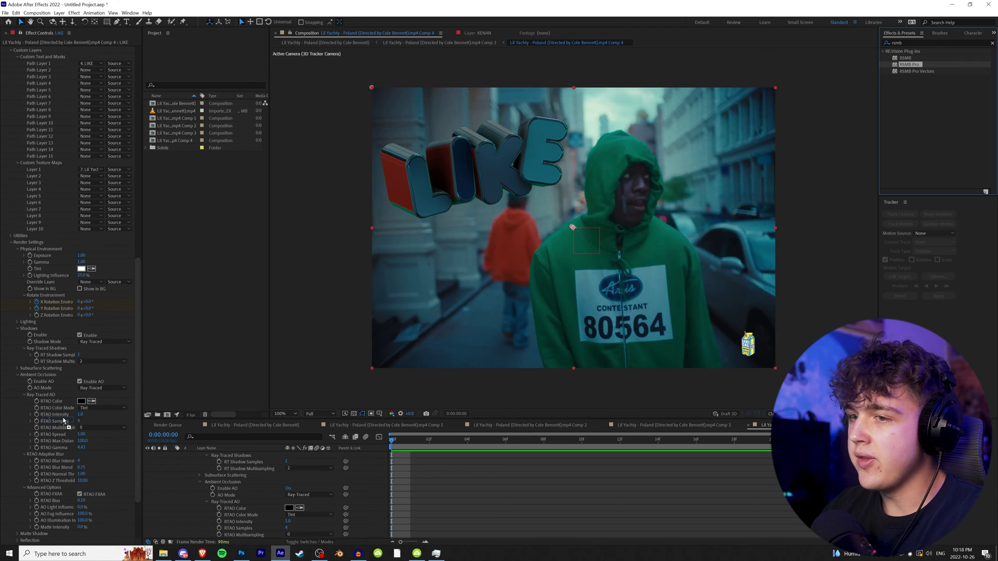
scroll(52, 396, "down", 5)
Apply the uni.Glow effect to the LIKE Element layer and collapse the settings of the added effects.
left_click(915, 43)
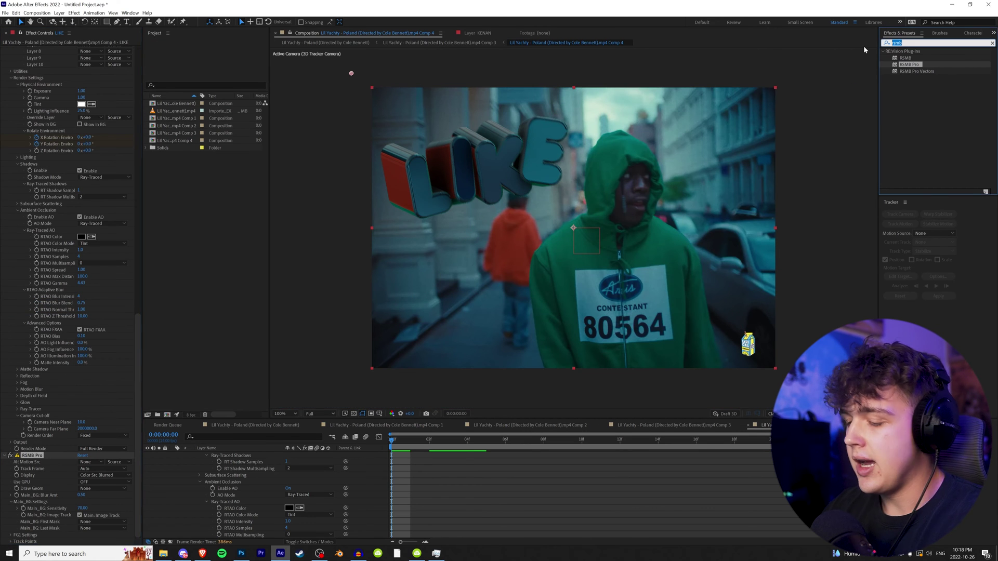
type("glow")
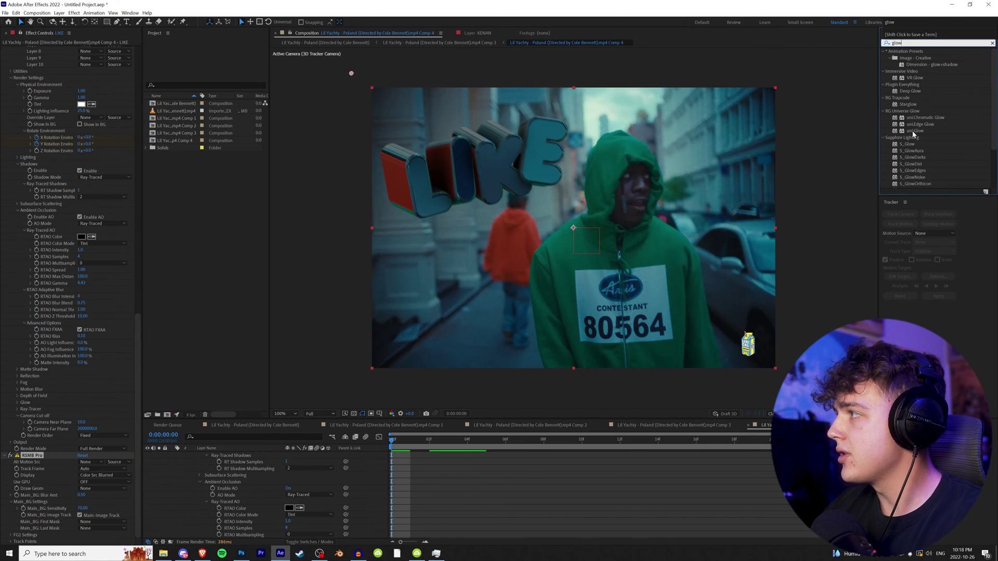
double_click(914, 131)
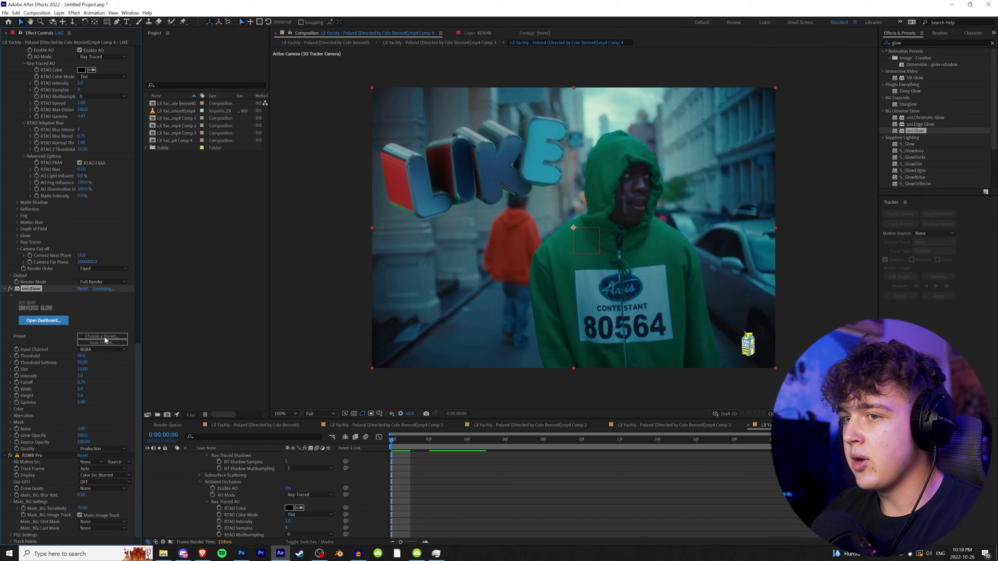
left_click(5, 289)
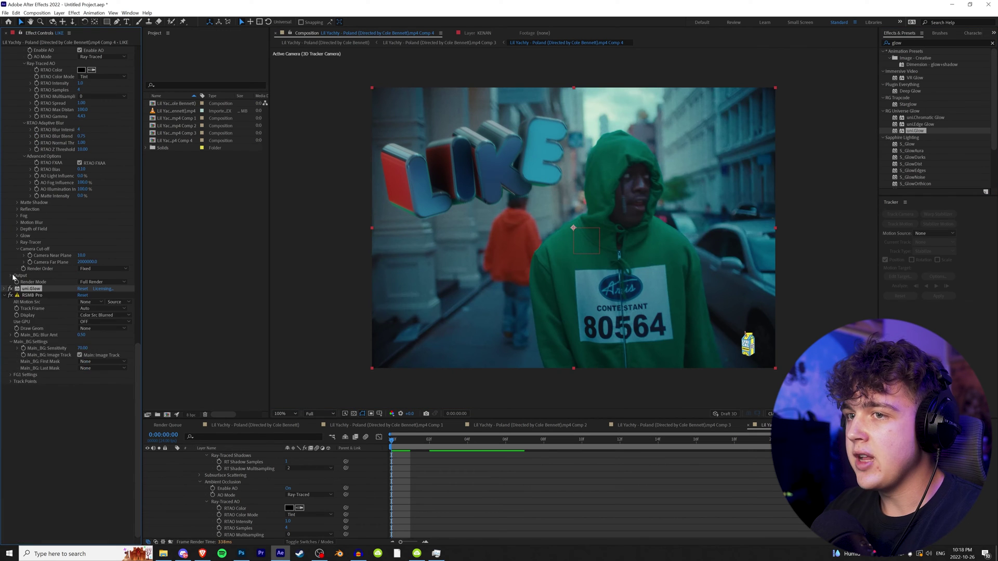
left_click(5, 456)
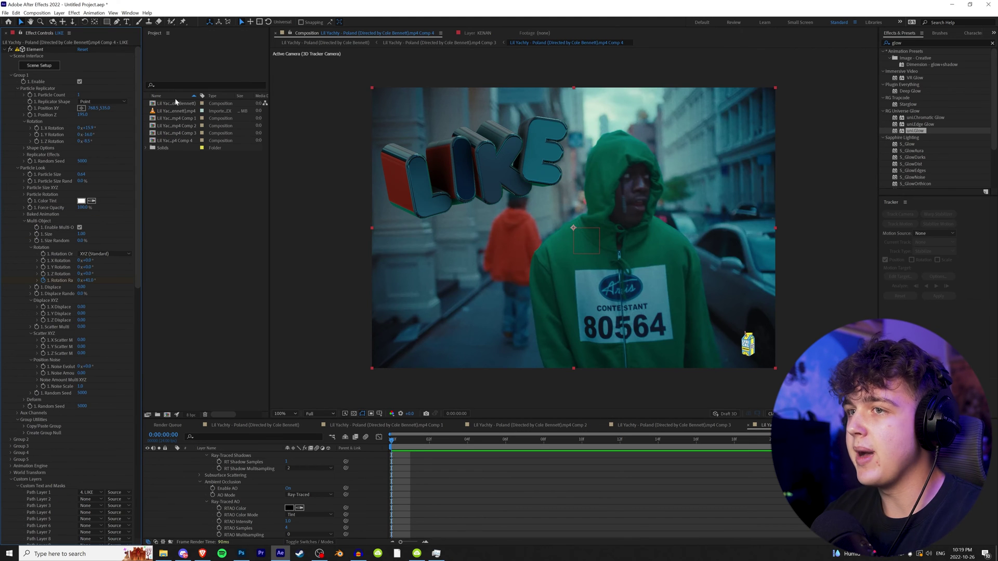
Keyframe Particle Size from 0 on the first frame to 0.64 at frame 4, and preview the text popping in.
left_click(30, 174)
left_click(81, 175)
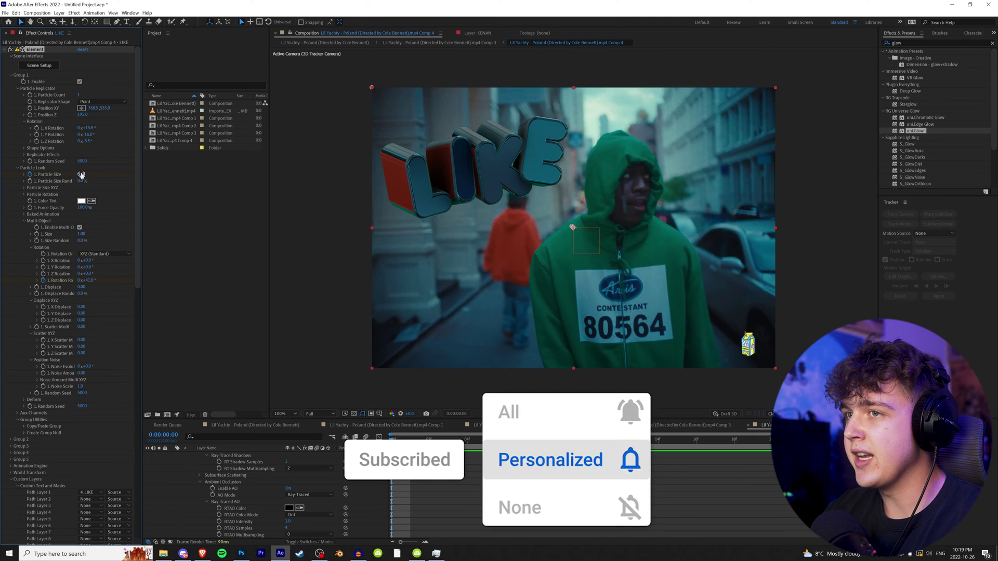
type("0")
key("Return")
left_click_drag(391, 437, 468, 439)
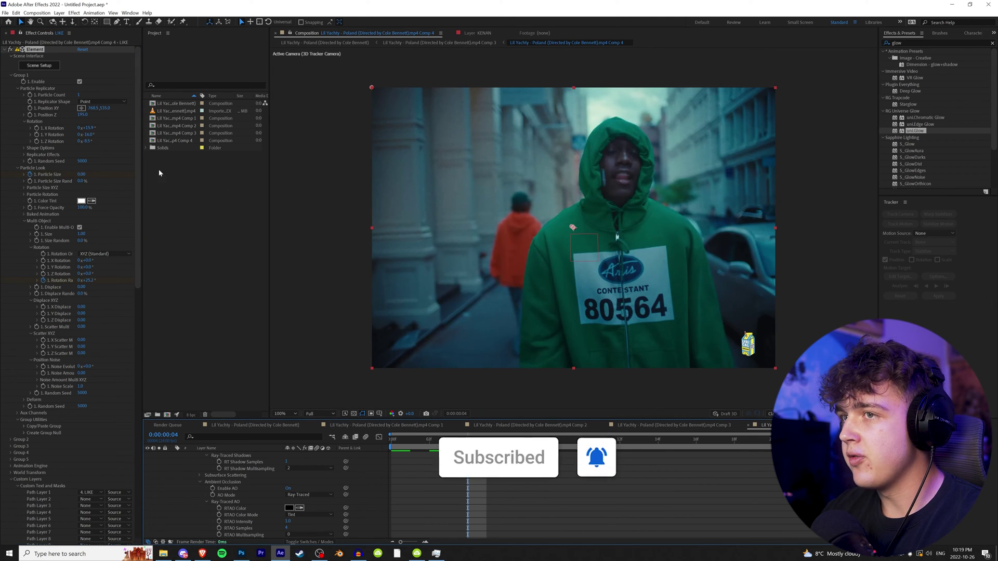
left_click(85, 174)
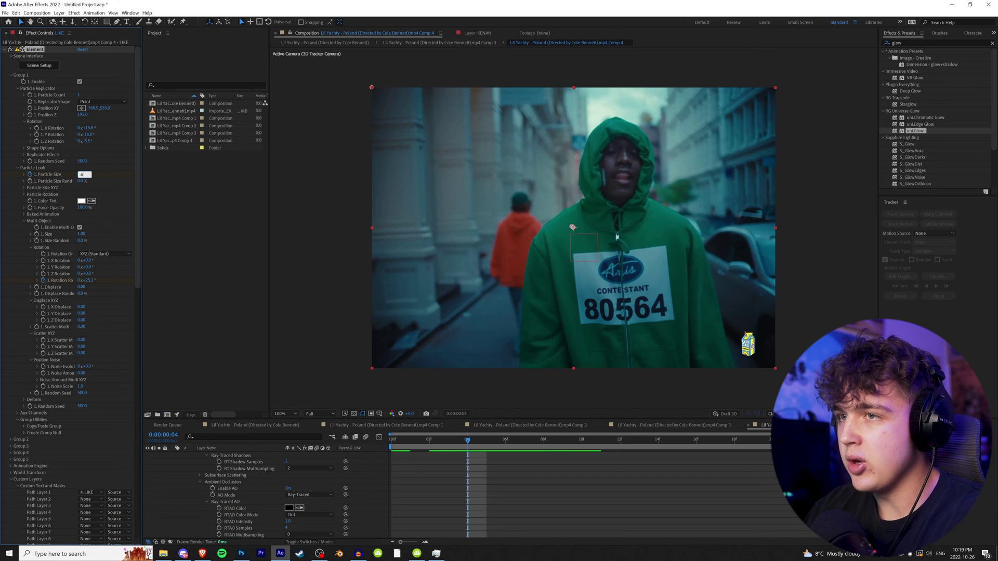
type(".64")
key("Return")
key("Home")
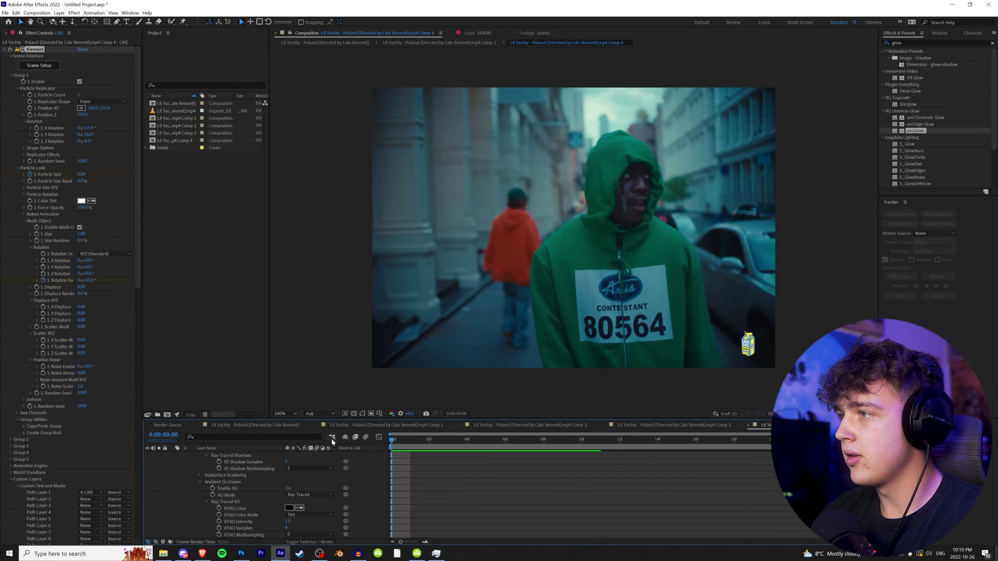
key("space")
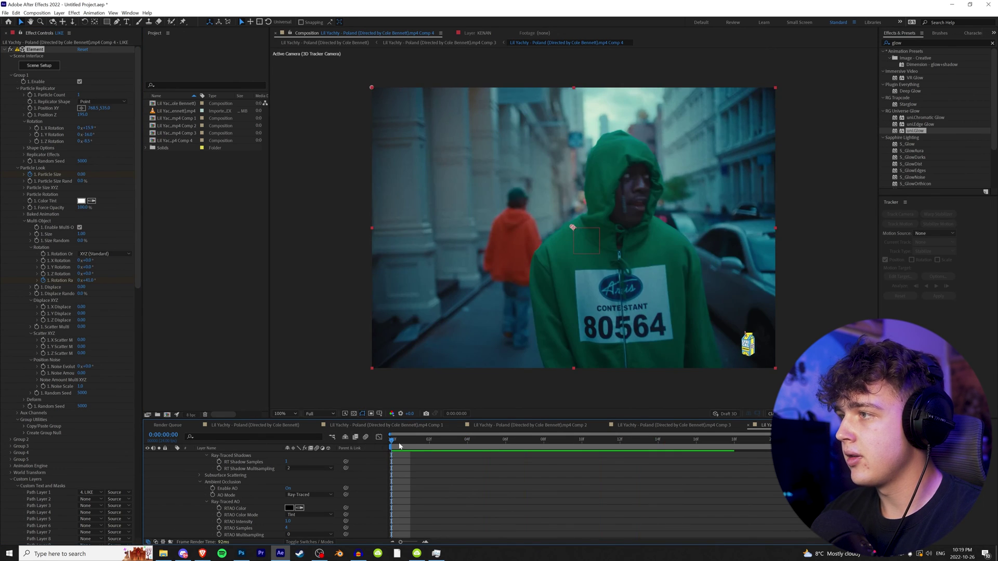
key("space")
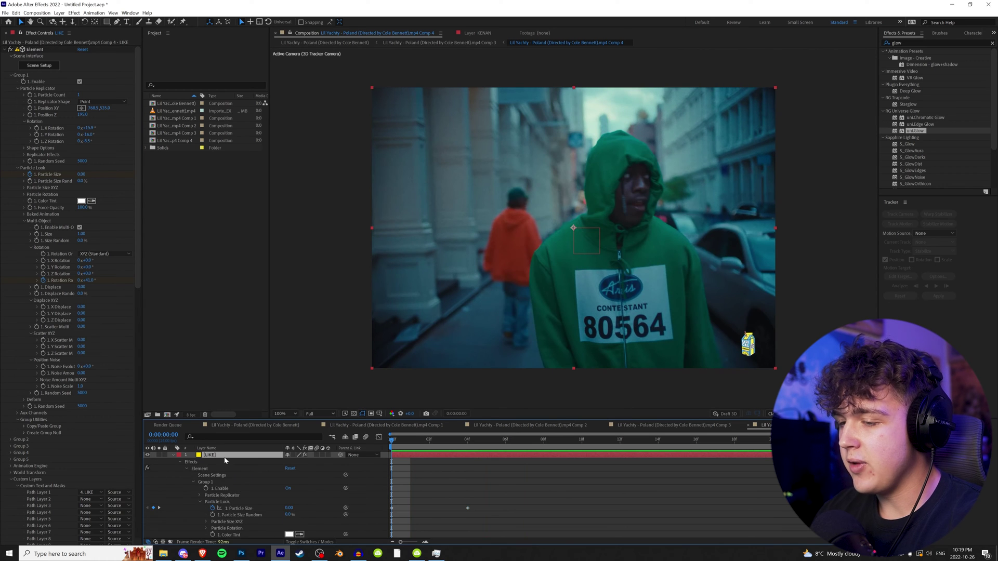
Reveal the LIKE layer's keyframes and move the second Particle Size keyframe to frame 3.
key("u")
left_click_drag(467, 469, 449, 469)
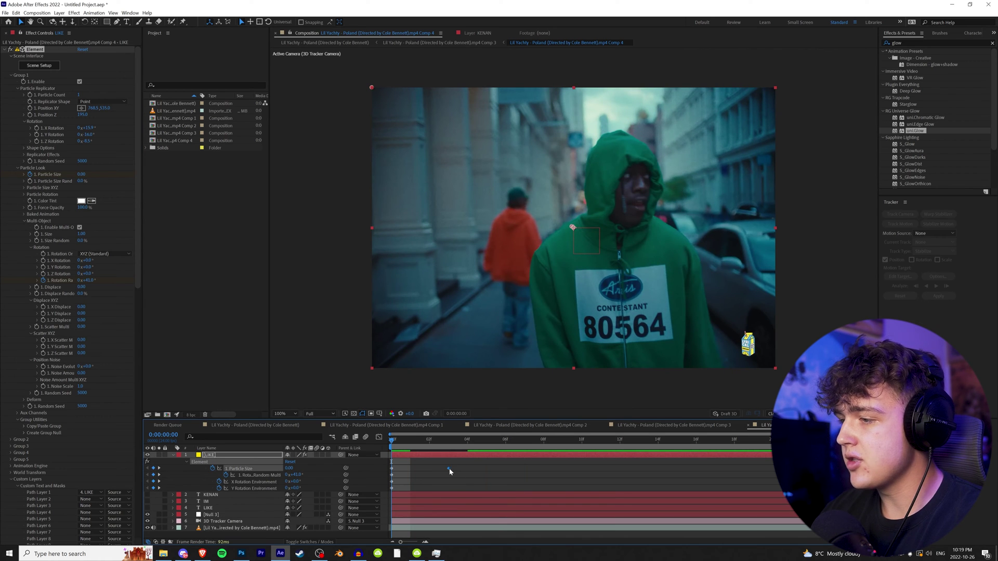
key("space")
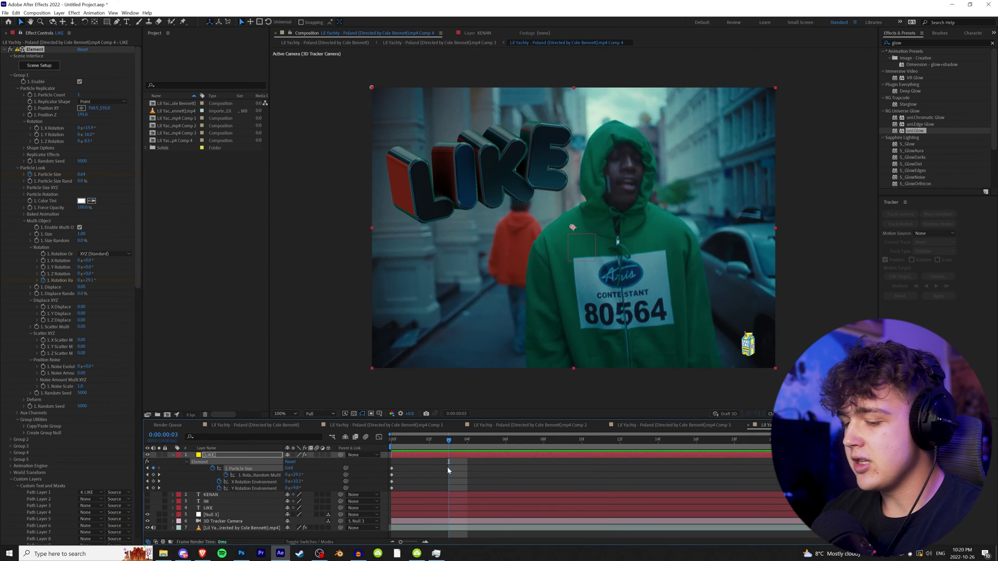
Paste Particle Size keyframes of 0.64 at frame 5 and 0 at frame 7, and preview the pop-in and pop-out.
left_click(494, 446)
key("ctrl+v")
left_click_drag(506, 446, 524, 446)
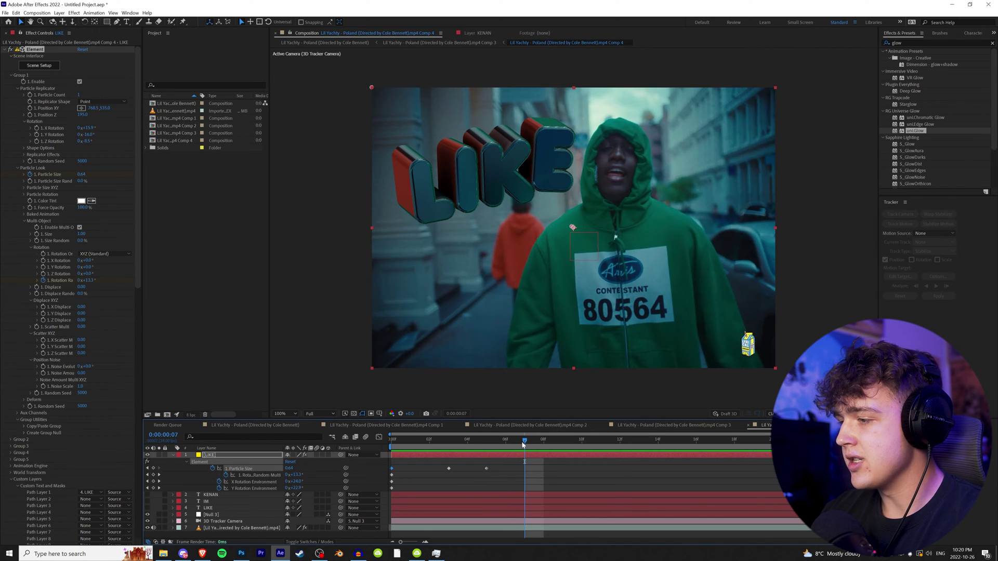
key("ctrl+v")
left_click_drag(507, 442, 391, 443)
left_click_drag(540, 463, 472, 474)
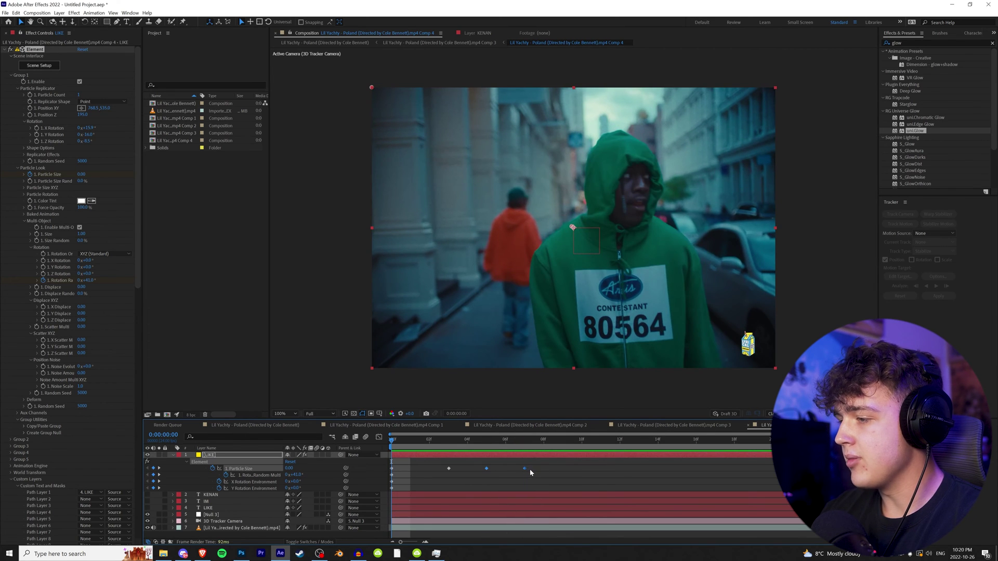
key("space")
key("ctrl+z")
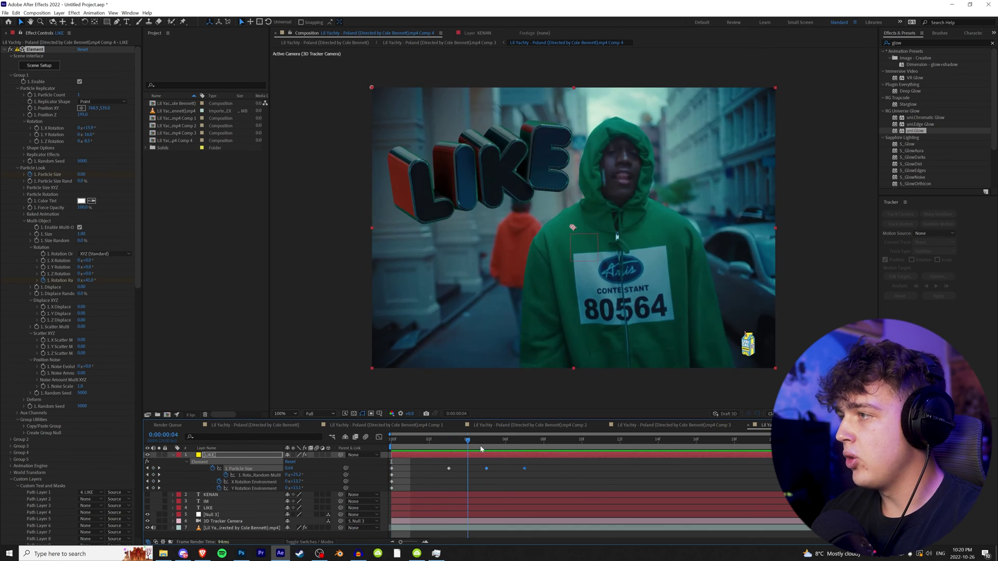
key("space")
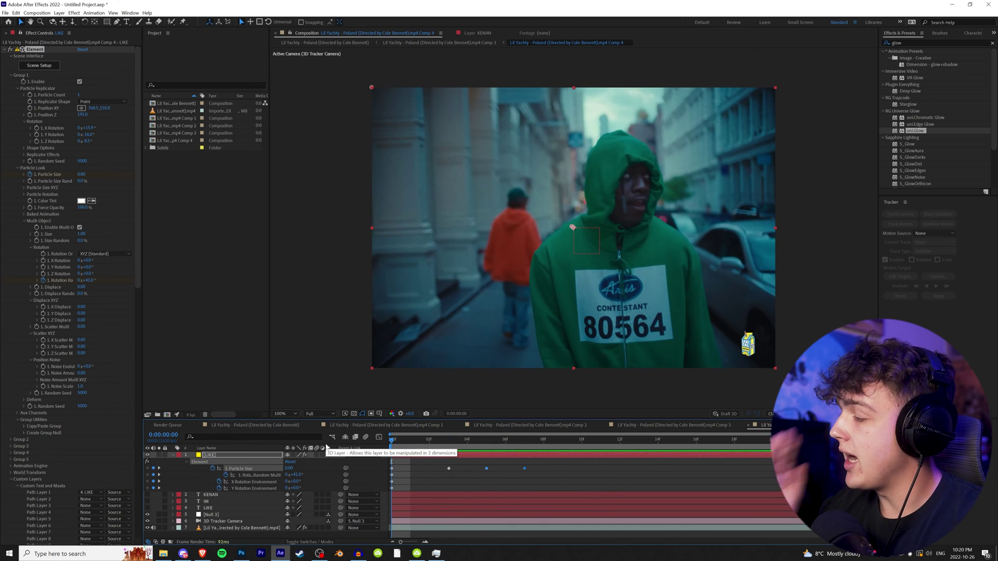
Move the end keyframes of the Multi-Object random rotation and both environment rotations to frame 7.
left_click_drag(410, 474, 545, 494)
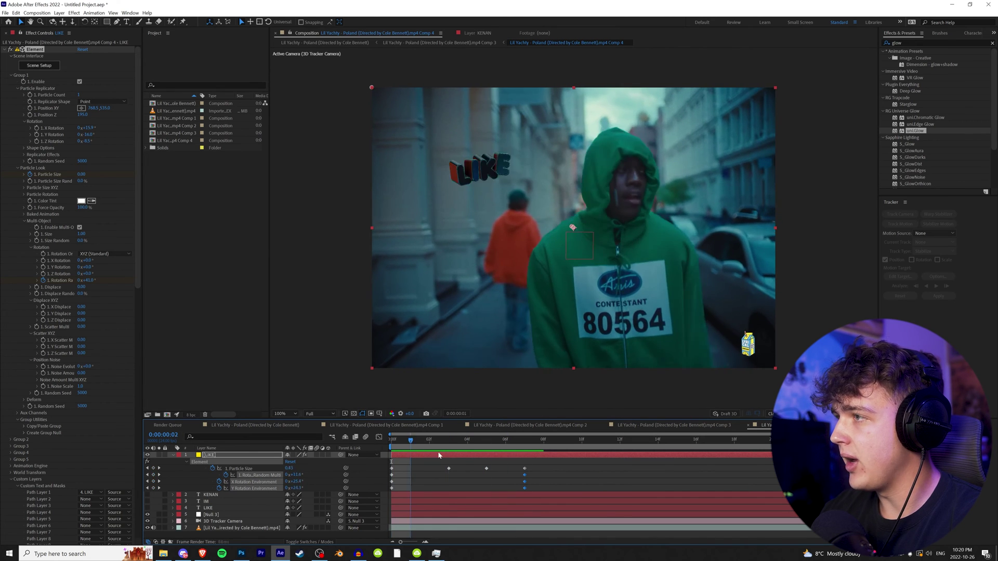
key("u")
left_click(223, 508)
Duplicate the LIKE Element layer and rename the copy IM.
left_click(213, 456)
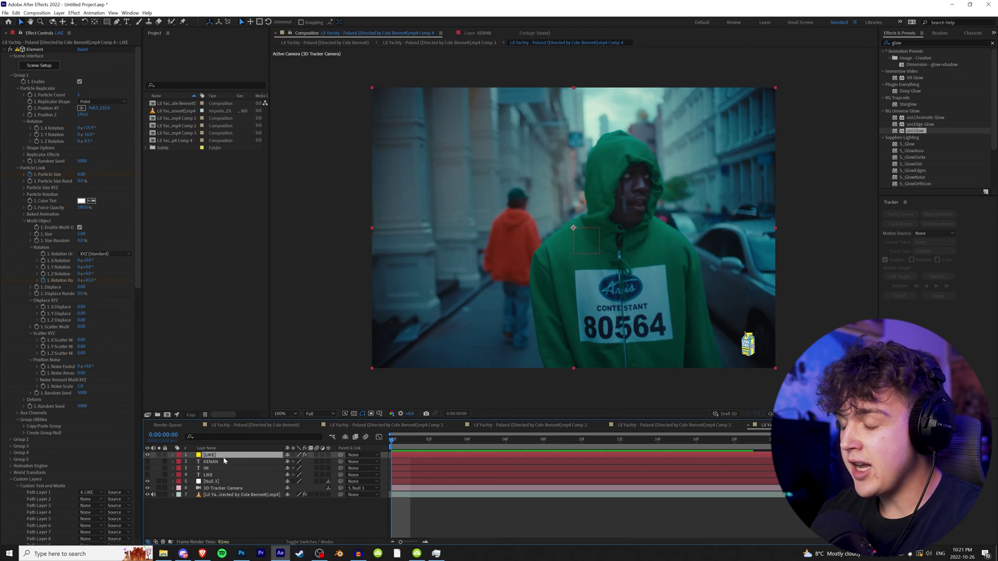
key("ctrl+d")
right_click(227, 457)
left_click(252, 435)
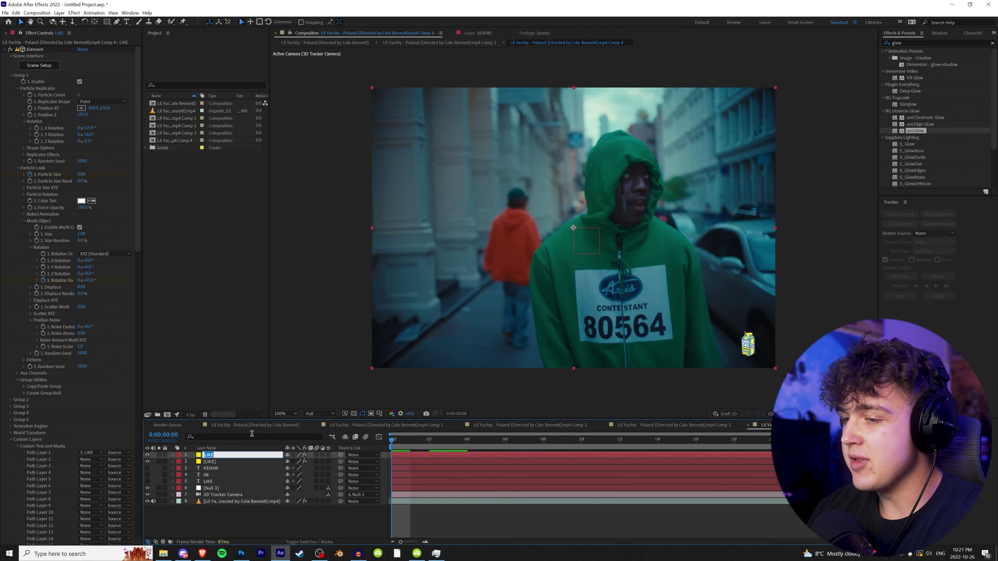
key("Return")
Set Path Layer 1 in the IM layer's Custom Text and Masks to the IM text layer.
scroll(64, 445, "down", 3)
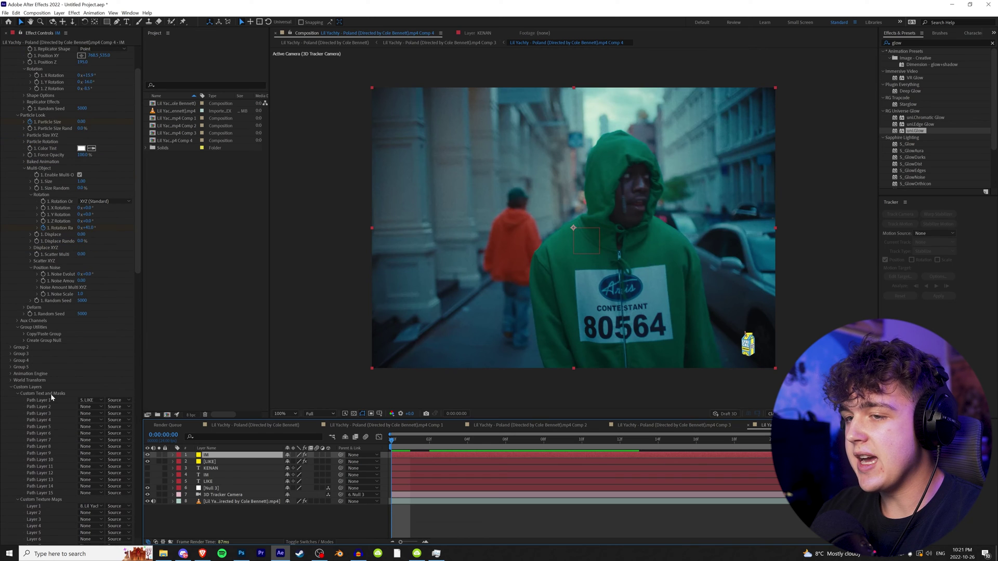
left_click(87, 402)
left_click(88, 441)
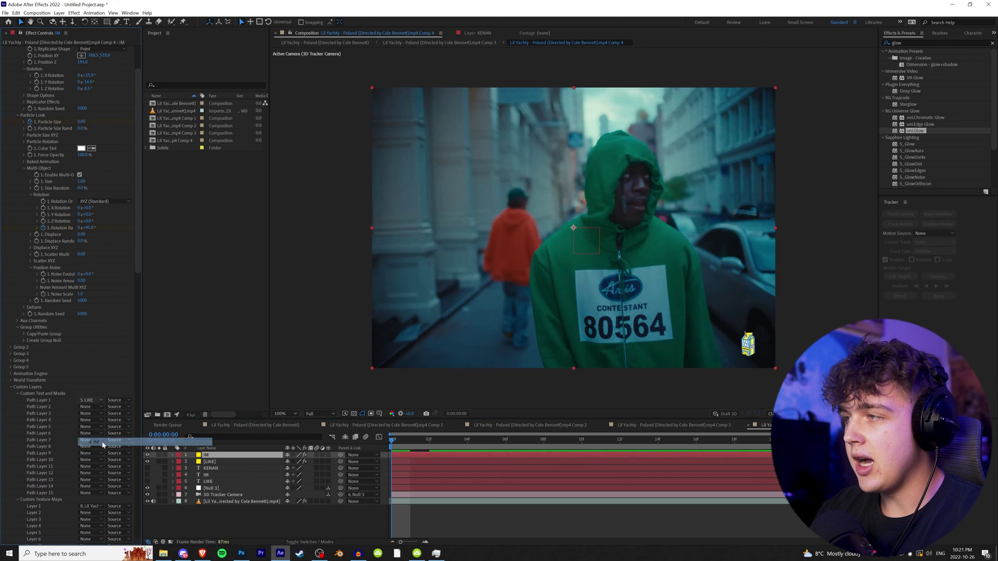
key("space")
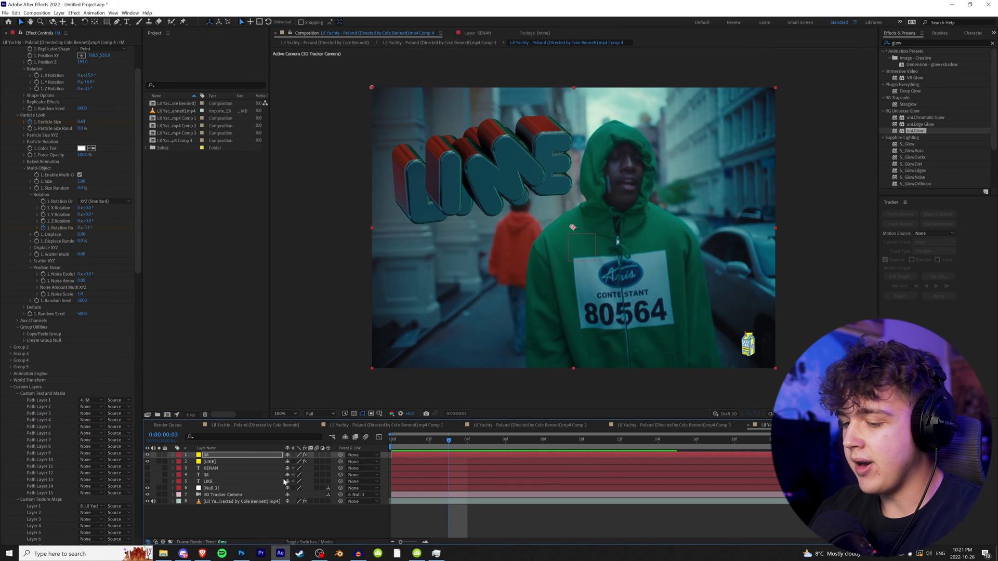
Shift the IM Element layer later in time so it starts at frame 4, previewing its timing against LIKE.
key("u")
key("space")
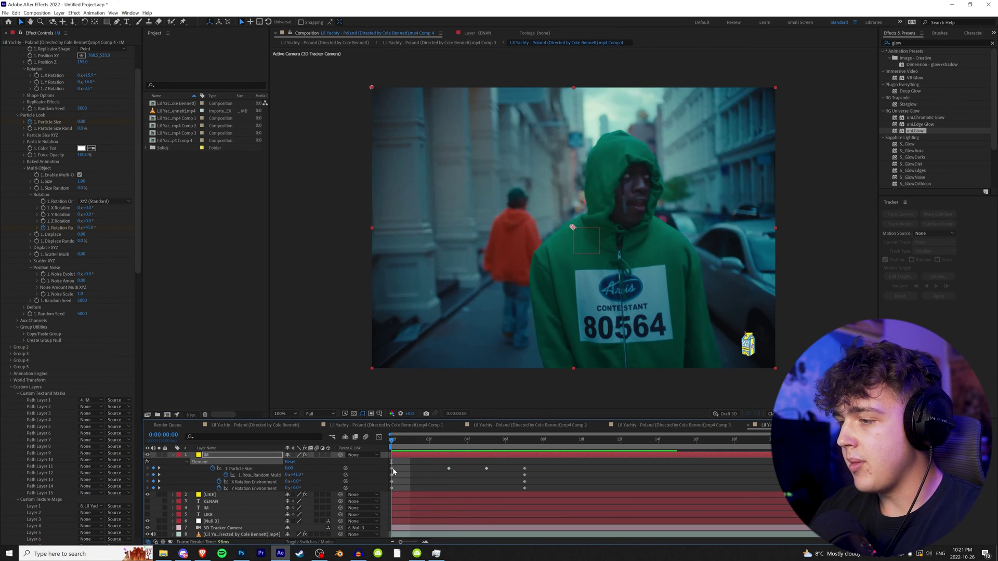
key("ctrl+z")
key("u")
mouse_move(416, 441)
left_mouse_down()
mouse_move(458, 440)
mouse_move(429, 443)
left_mouse_up()
key("space")
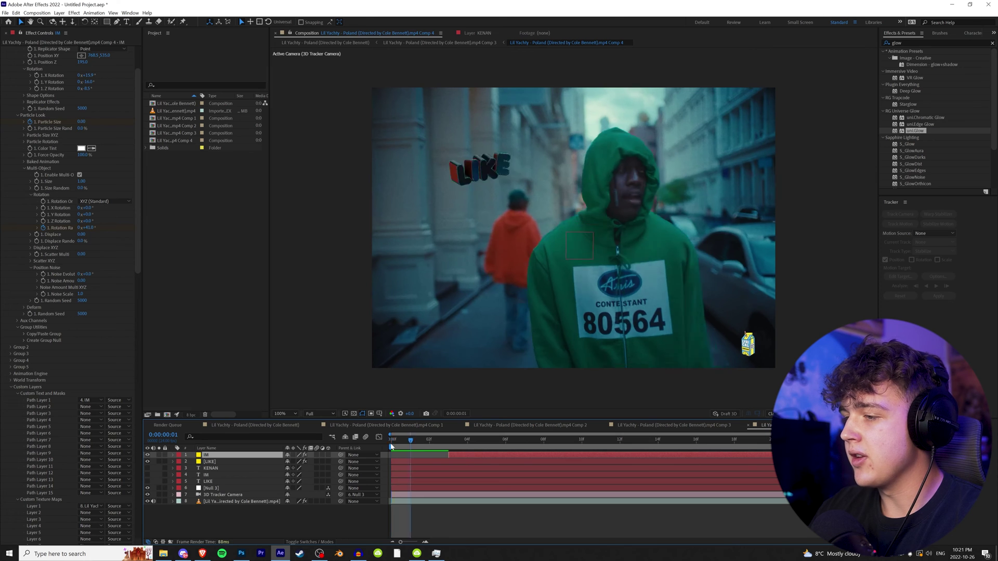
key("space")
Reveal the IM layer's keyframes and move all except the starting ones two frames later.
key("u")
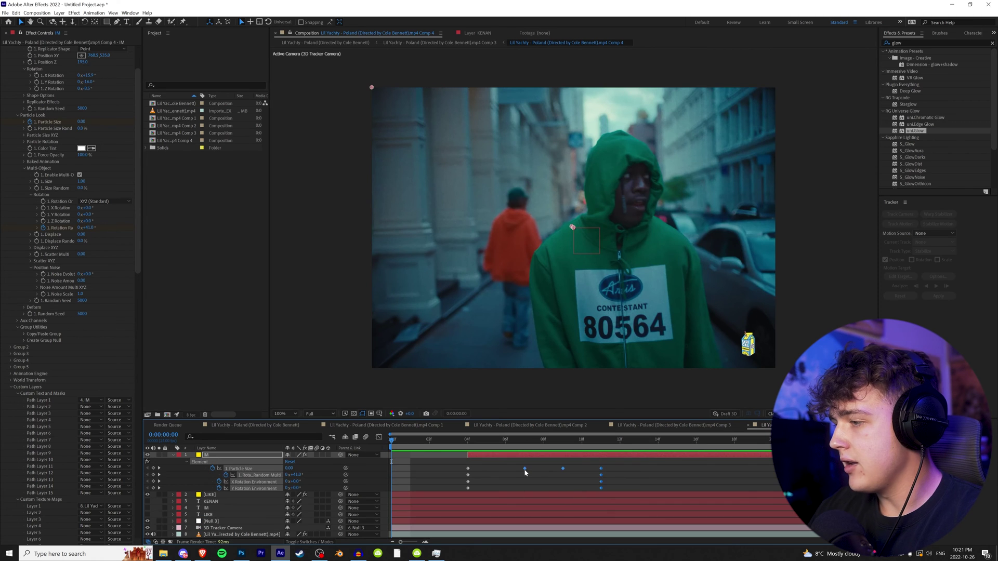
key("alt+Right")
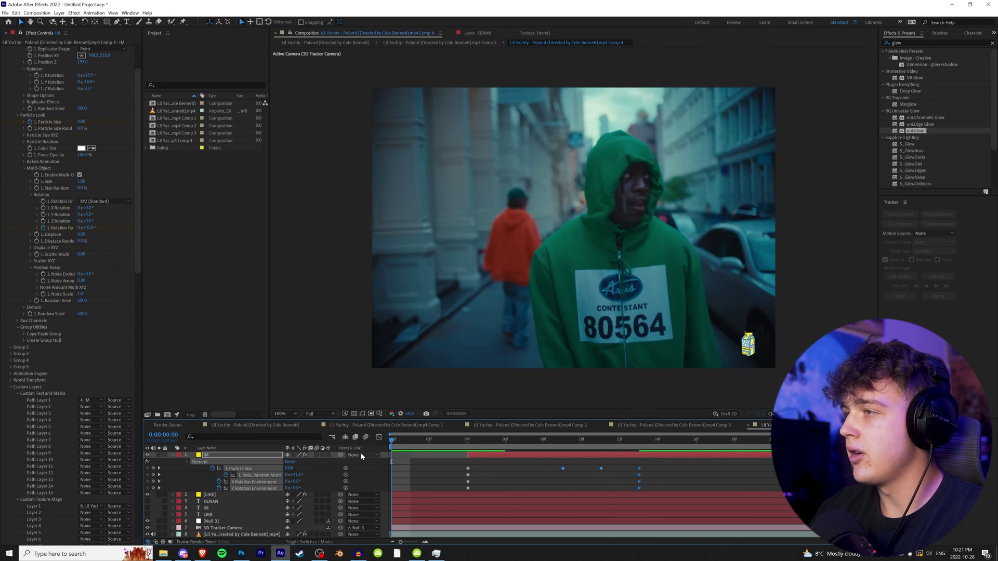
Shift the IM layer one frame later so it starts at frame 5, and collapse its keyframe properties.
key("alt+Right")
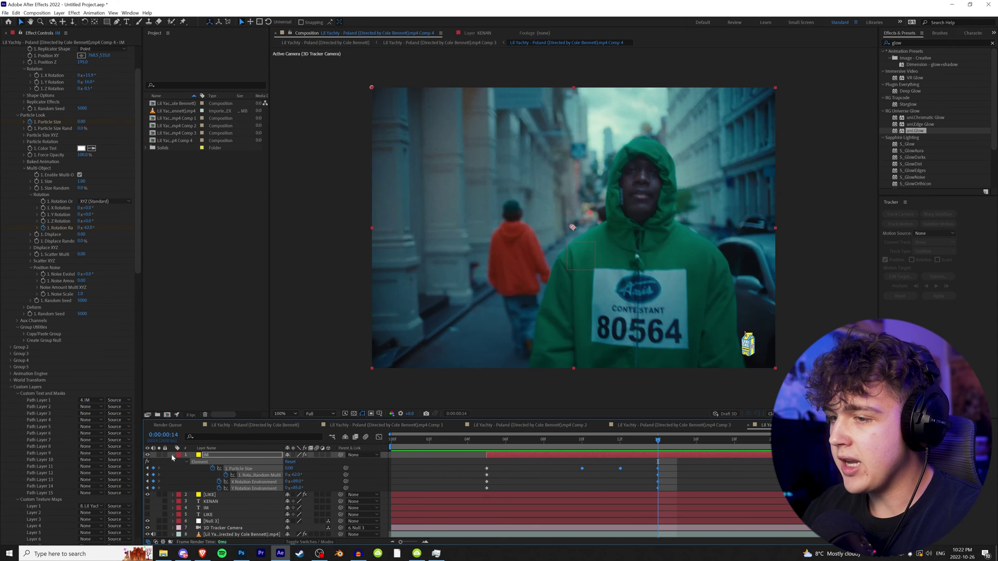
left_click(173, 455)
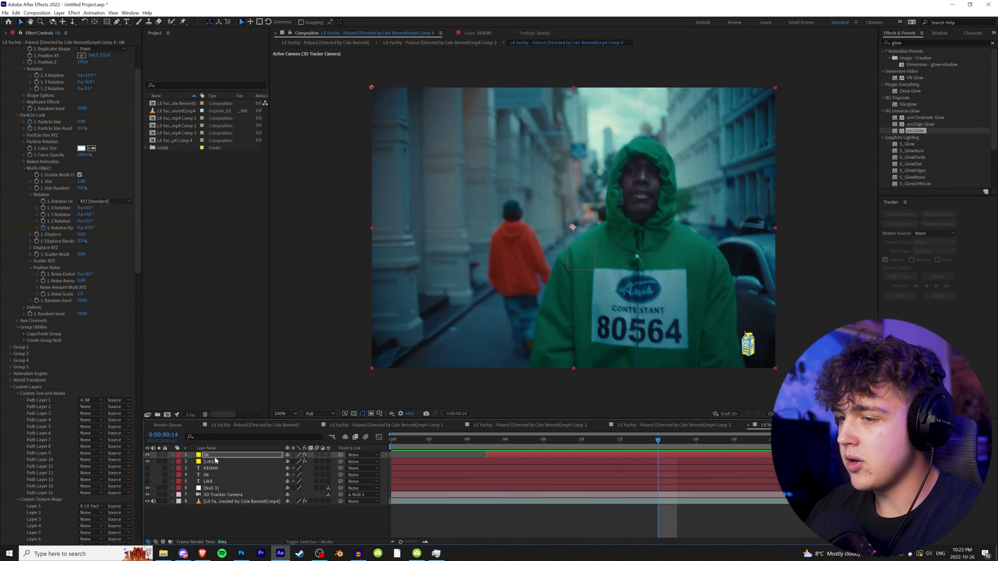
Duplicate the IM layer, rename the copy KENAN, and set its Path Layer 1 to the KENAN text layer.
key("ctrl+d")
right_click(217, 455)
left_click(241, 435)
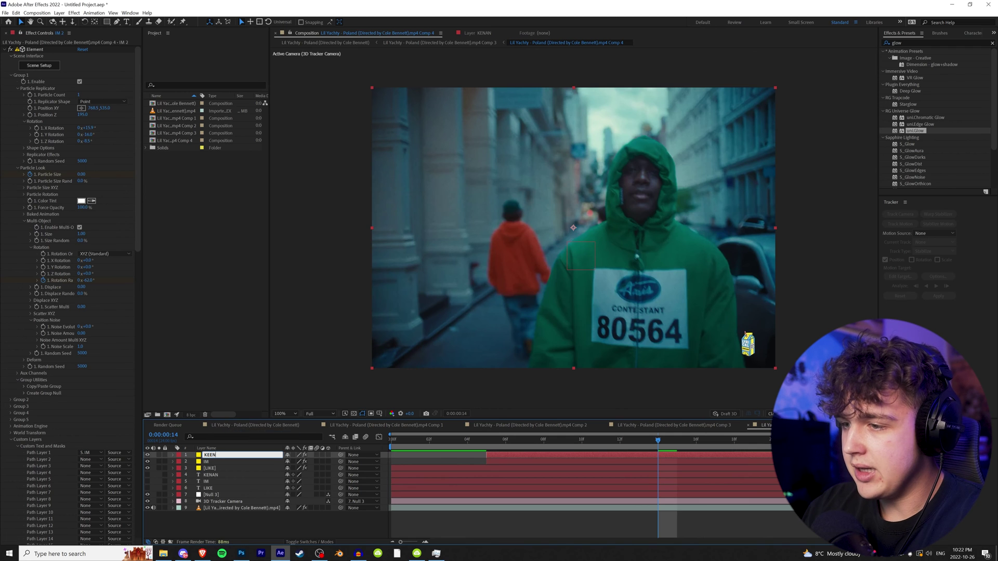
key("Return")
left_click(85, 452)
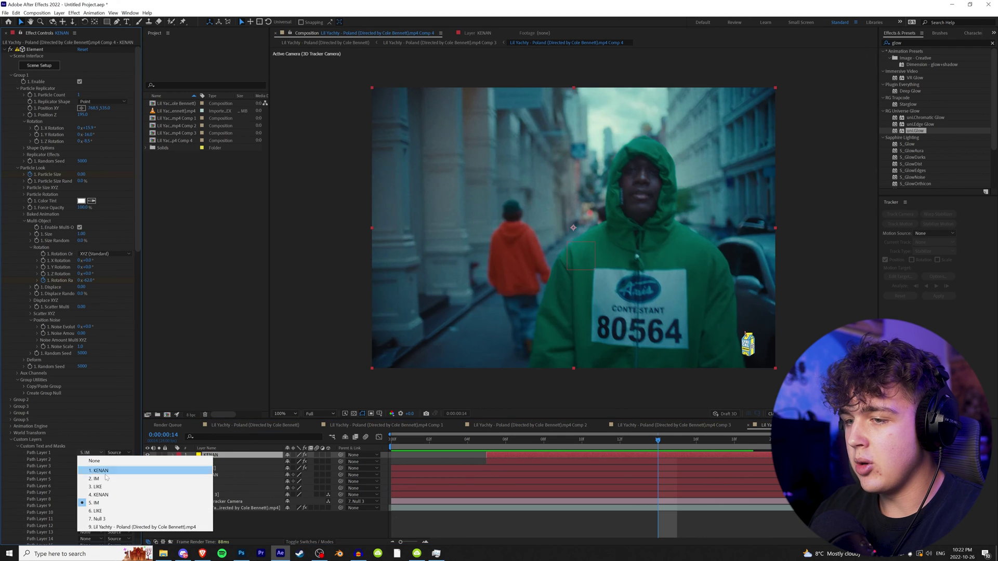
left_click(109, 497)
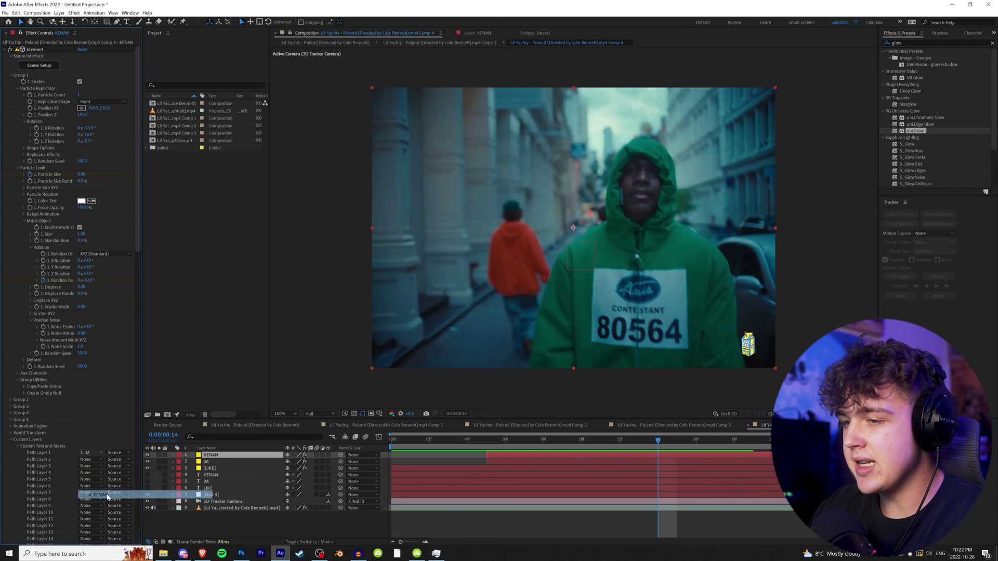
Reveal the KENAN Element layer's keyframes and shift the layer later so it starts at frame 10.
left_click_drag(540, 442, 563, 446)
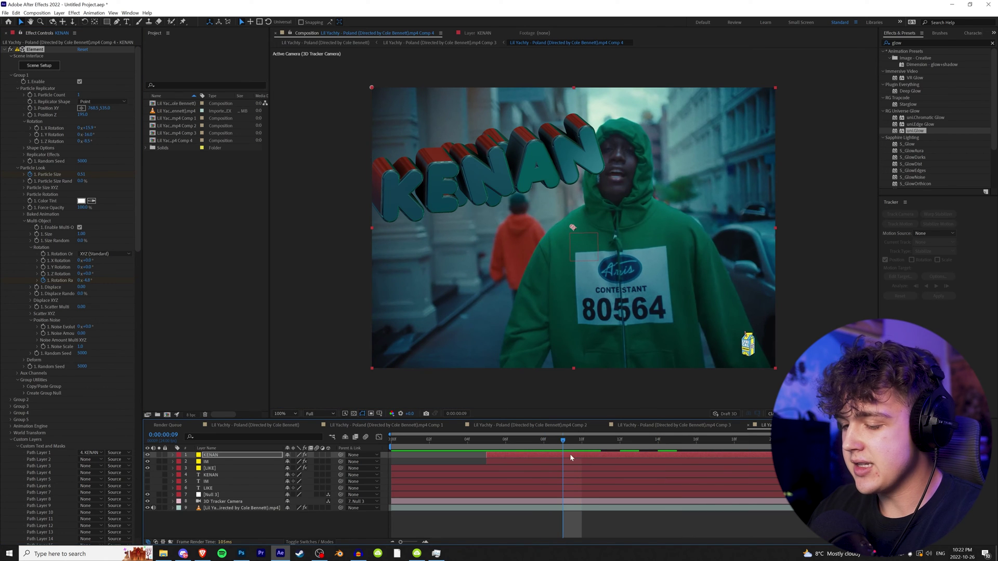
key("u")
left_click_drag(518, 456, 617, 459)
left_click_drag(550, 442, 684, 445)
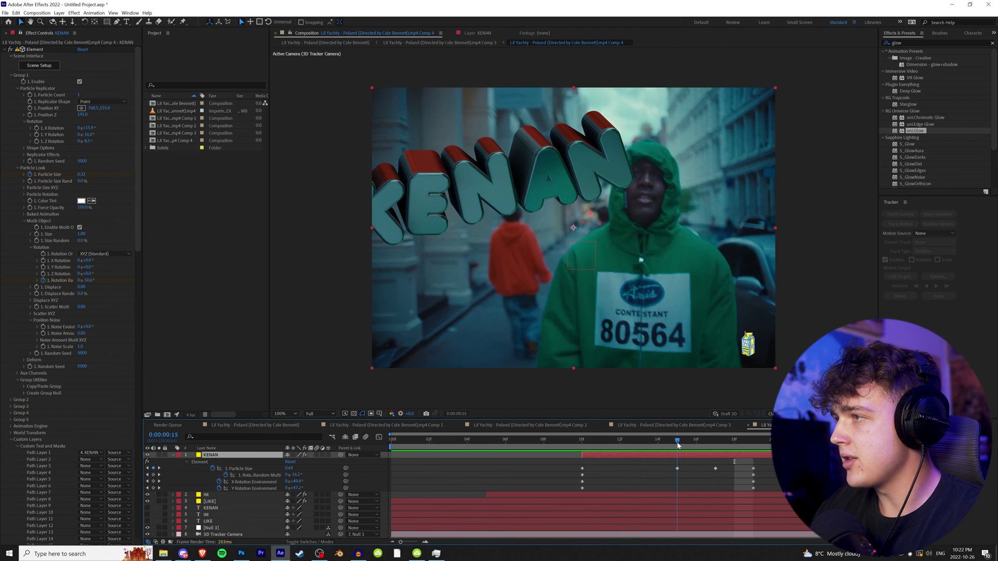
Reduce KENAN's Particle Size to 0.44 at the frame 15 keyframe and paste that keyframe at frame 17.
left_click(677, 469)
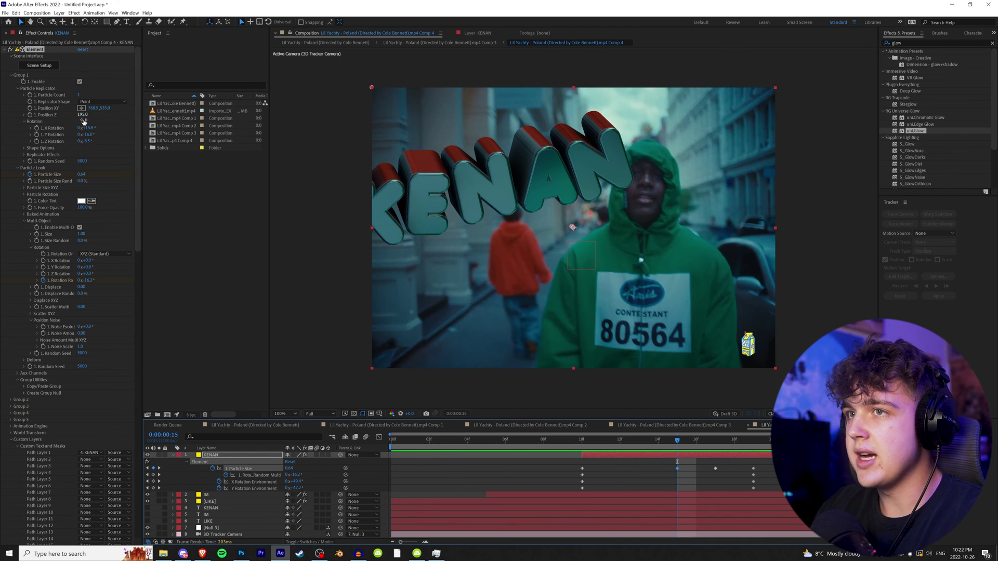
left_click_drag(86, 174, 78, 174)
left_click(715, 441)
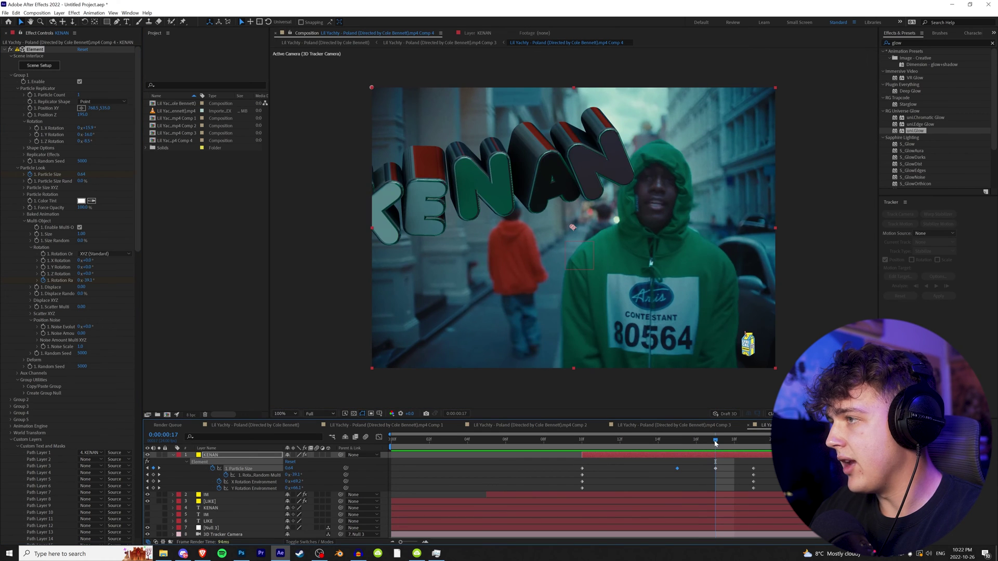
key("ctrl+v")
Shift the KENAN layer later so it starts at frame 12, checking its timing against LIKE and IM.
left_click_drag(715, 441, 303, 441)
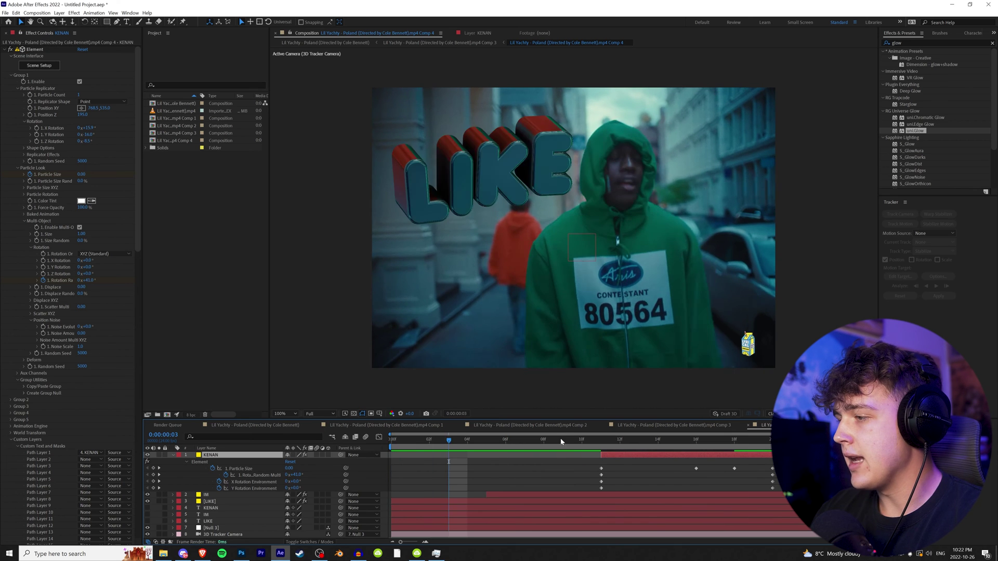
left_click_drag(562, 441, 639, 455)
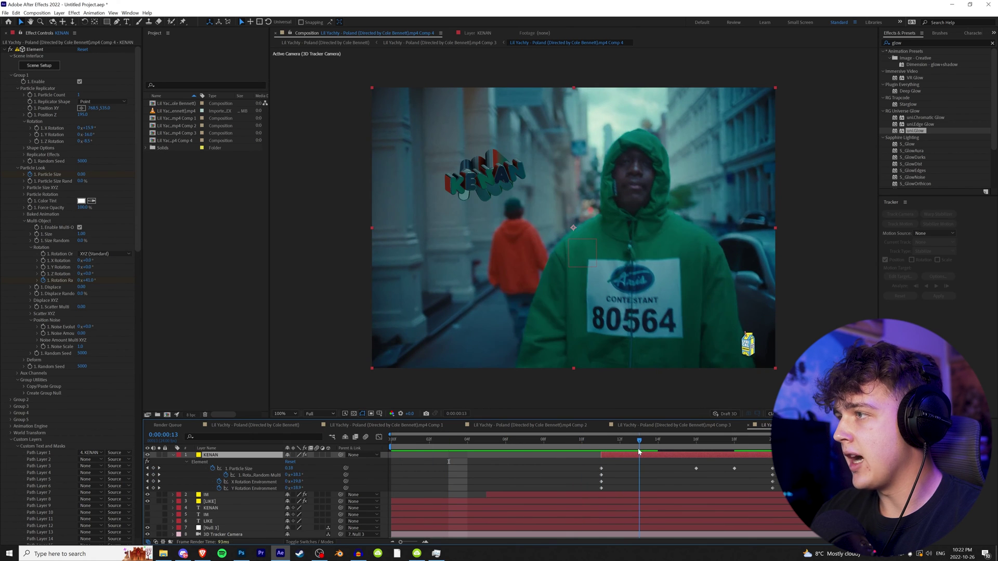
key("ctrl+z")
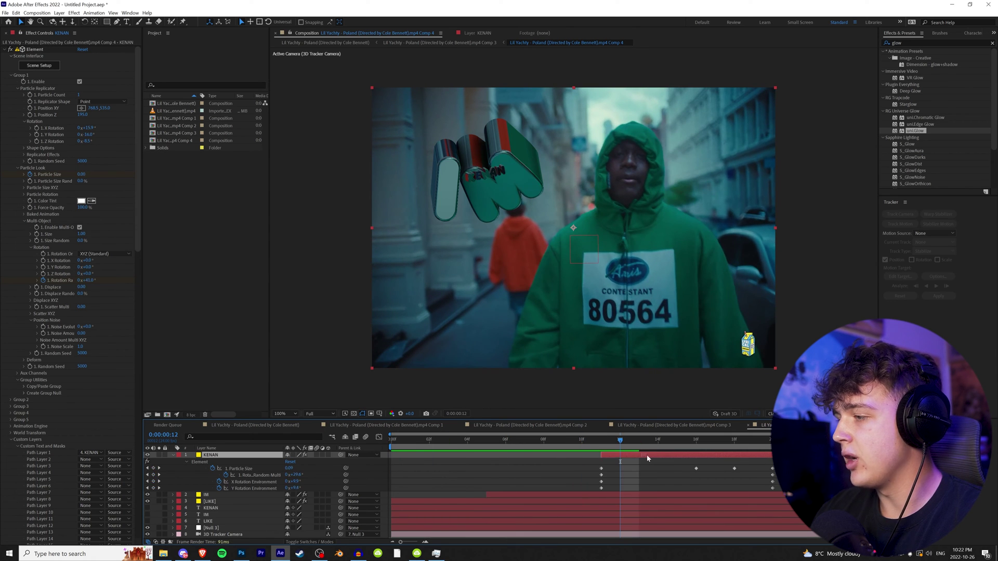
left_click_drag(598, 446, 412, 485)
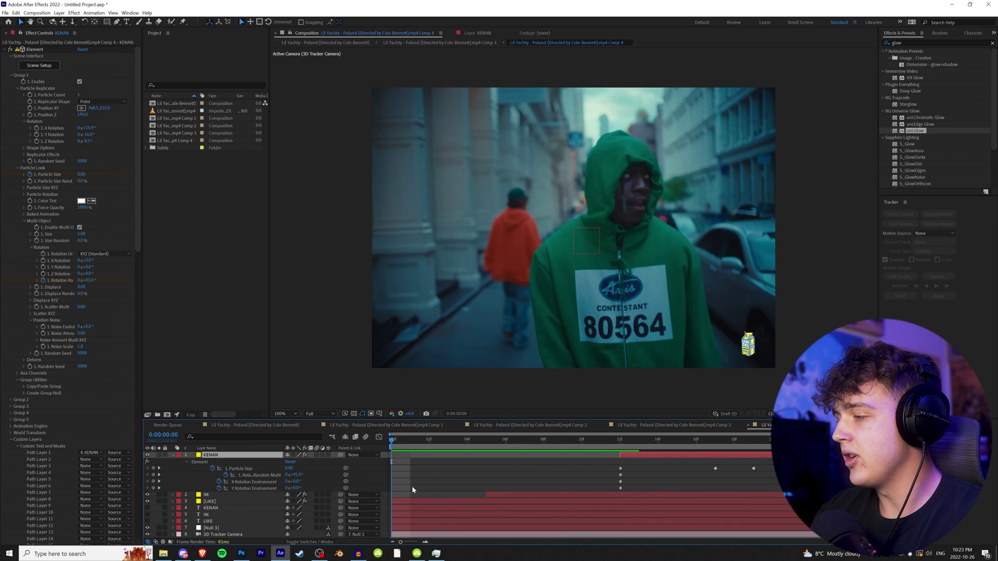
Move KENAN's keyframes after the starting ones later in time, then bring the first enlarged Particle Size keyframe back to frame 16.
left_click_drag(711, 463, 783, 491)
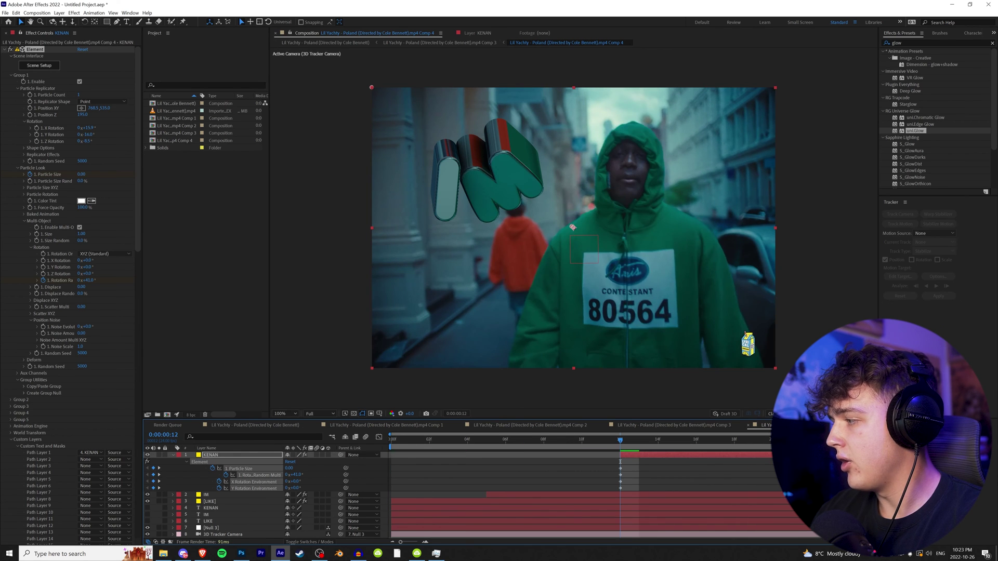
key("space")
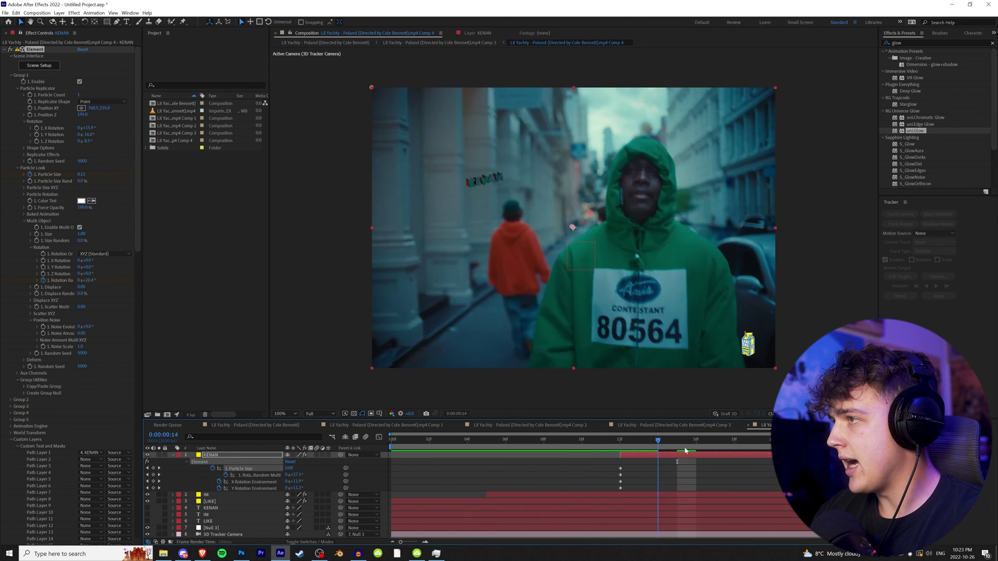
key("space")
left_click(791, 468)
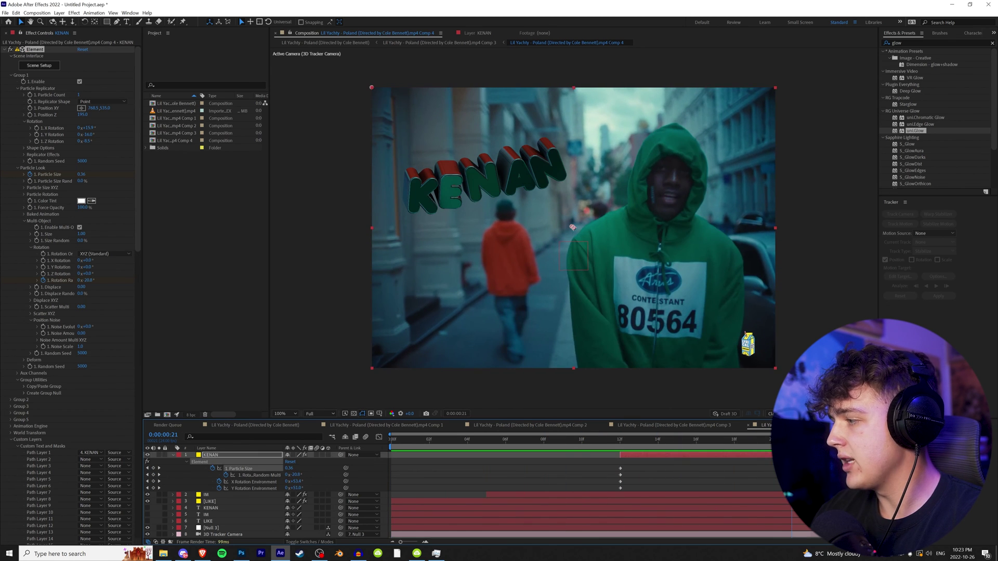
left_click_drag(792, 469, 716, 468)
Reveal the IM layer's keyframes, move all except the starting ones two frames earlier to end at frame 12, and preview the sequence.
left_click_drag(577, 445, 563, 445)
left_click(619, 495)
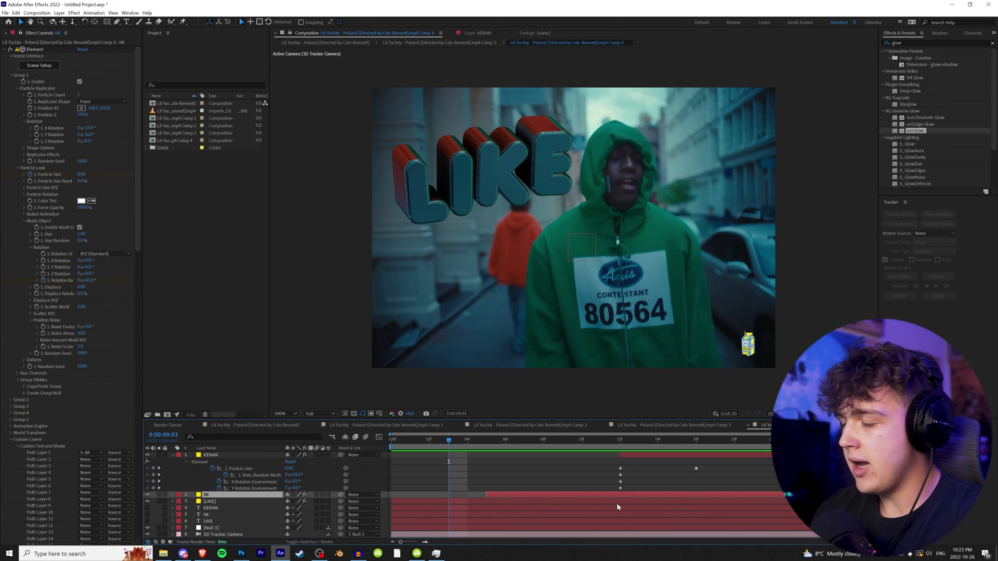
key("u")
scroll(656, 512, "down", 1)
left_click_drag(666, 511, 557, 491)
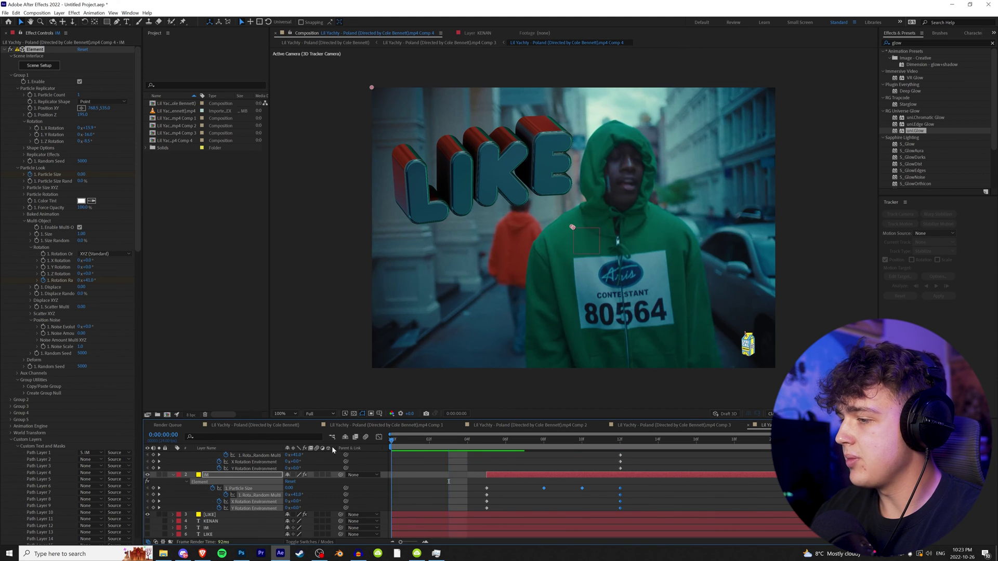
key("space")
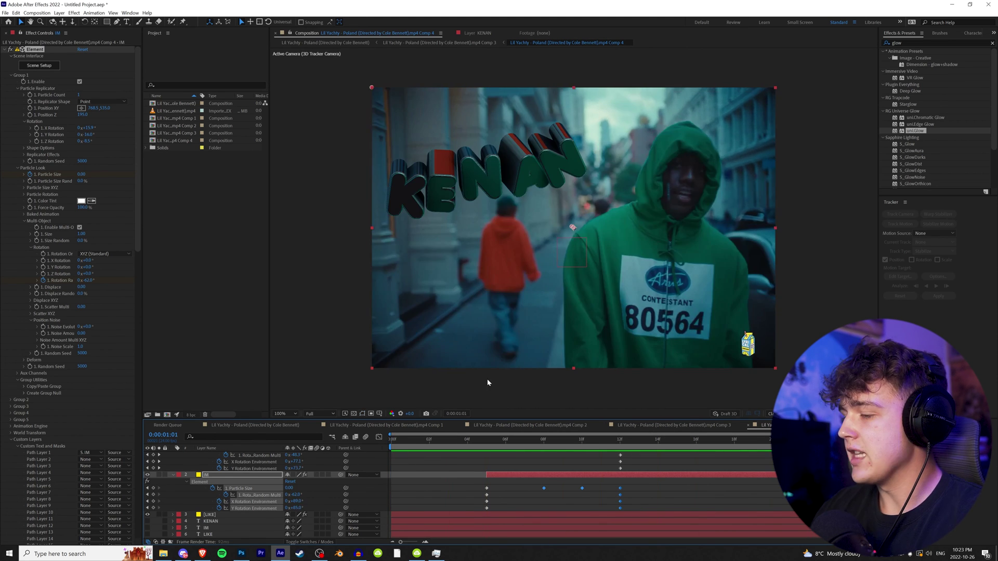
Collapse the KENAN and IM keyframes and the Element settings, and enable uni.Glow and RSMB Pro on the KENAN, IM and LIKE layers.
scroll(169, 459, "up", 2)
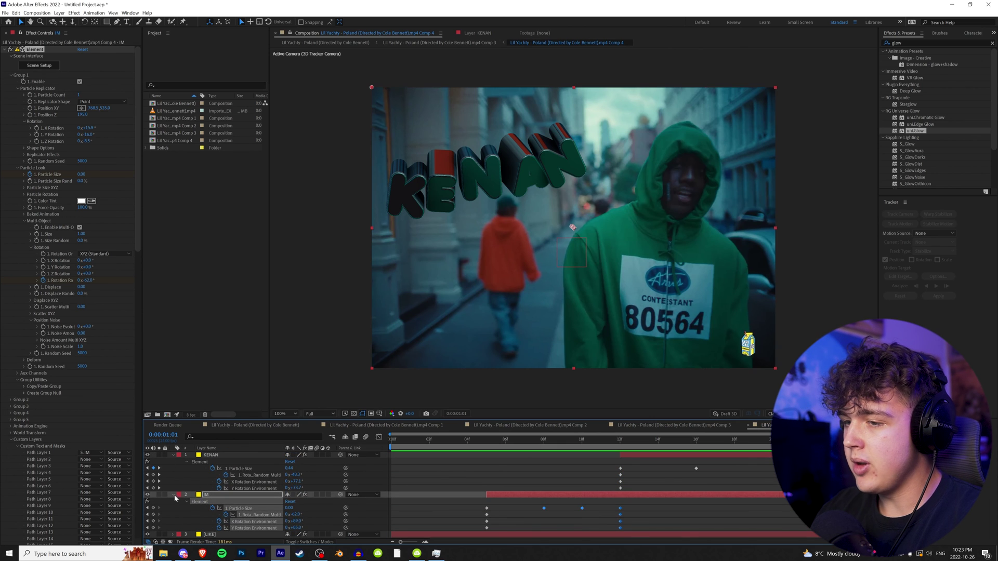
left_click(173, 495)
left_click(173, 455)
left_click(219, 456)
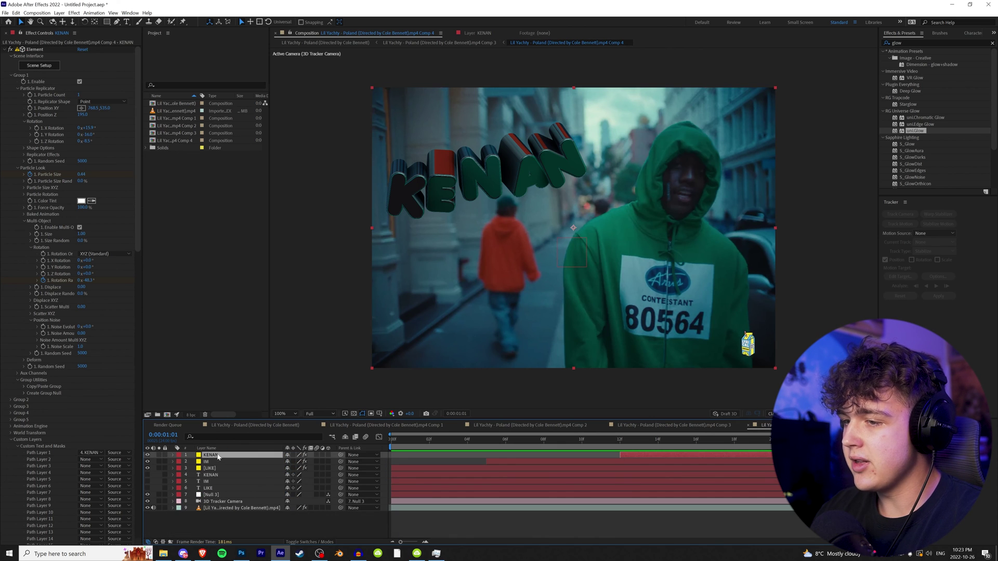
left_click(5, 49)
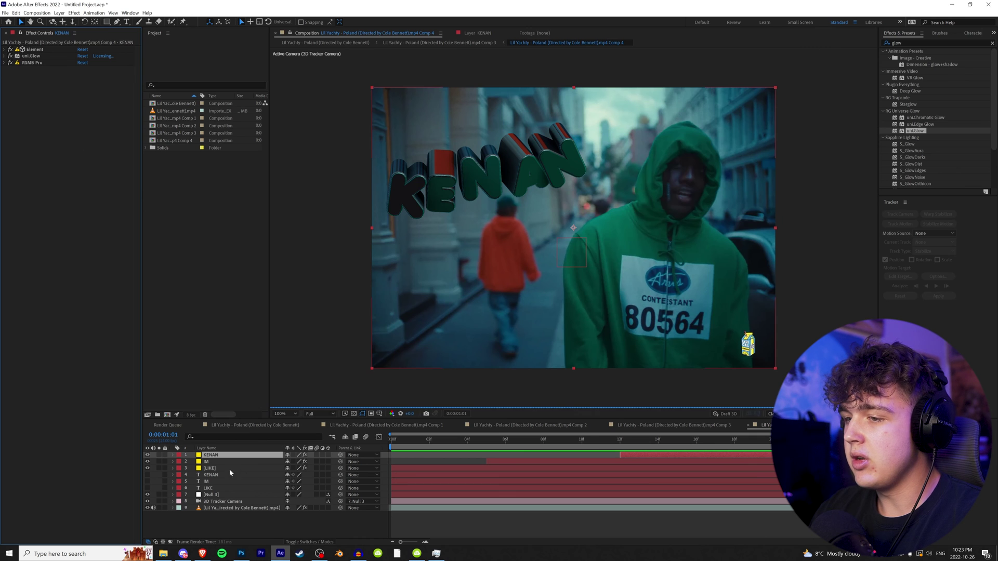
left_click(223, 461)
left_click(5, 50)
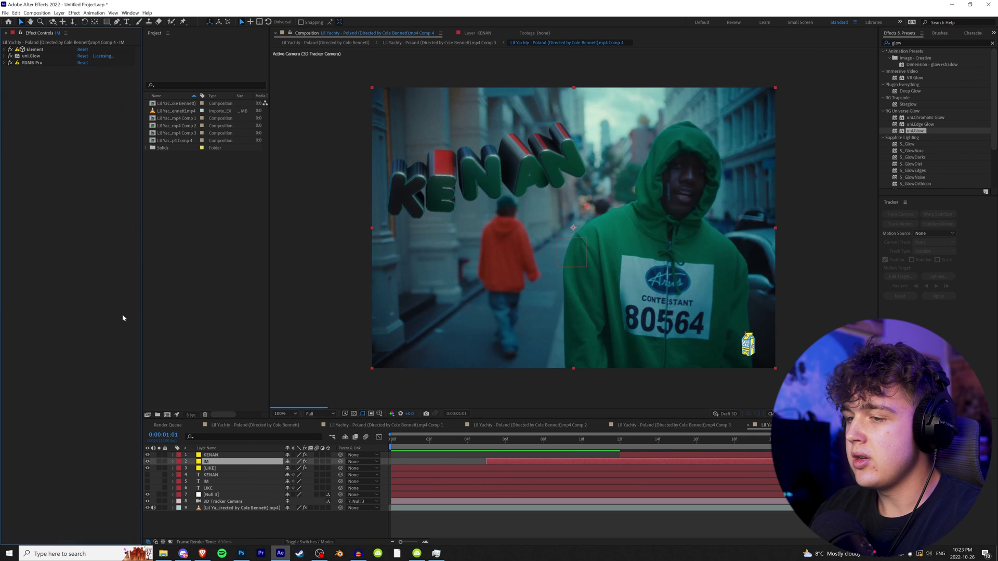
key("ctrl+Down")
left_click(4, 50)
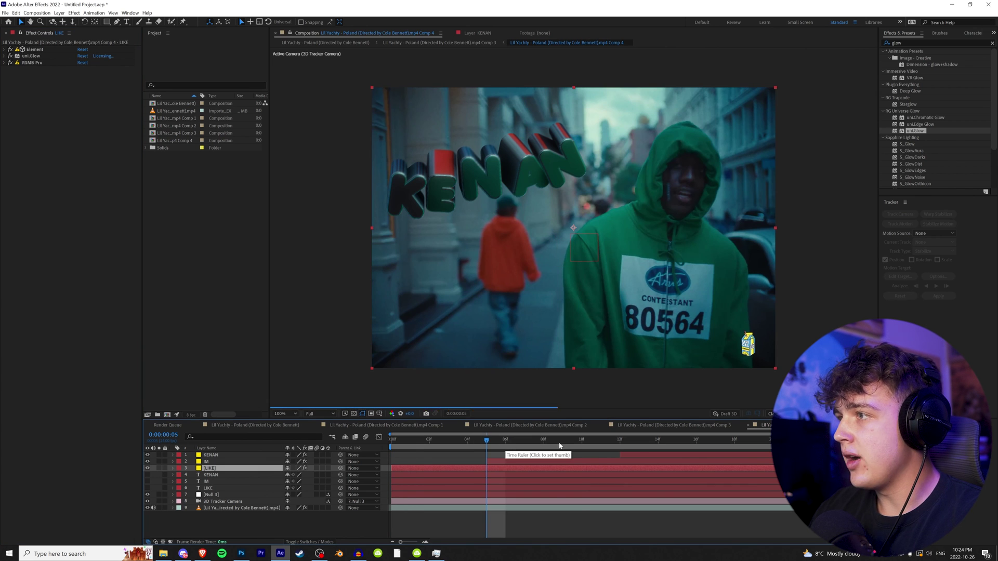
Adjust the Element X Rotation on the IM layer to tilt its 3D text to a different angle.
left_click(553, 462)
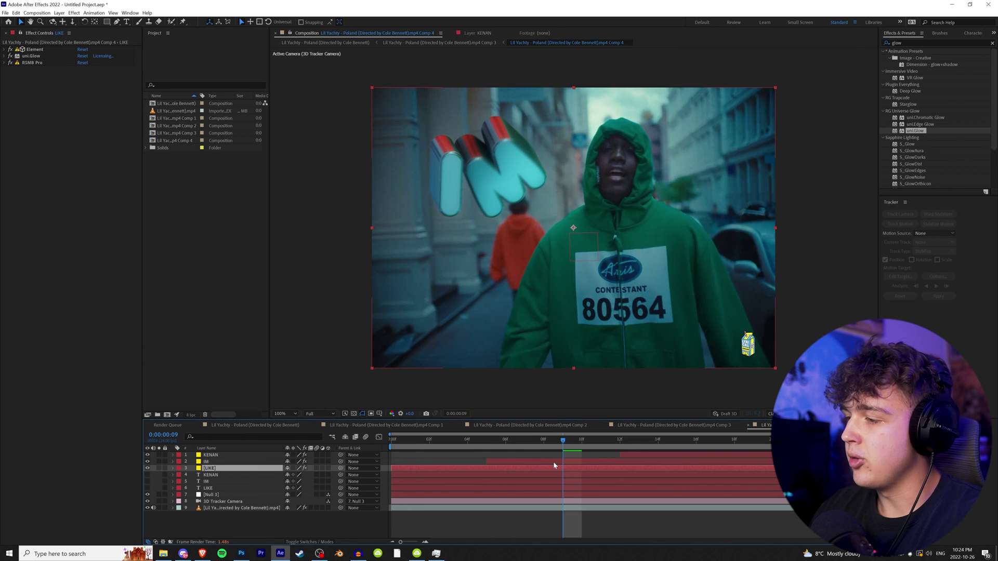
left_click(4, 49)
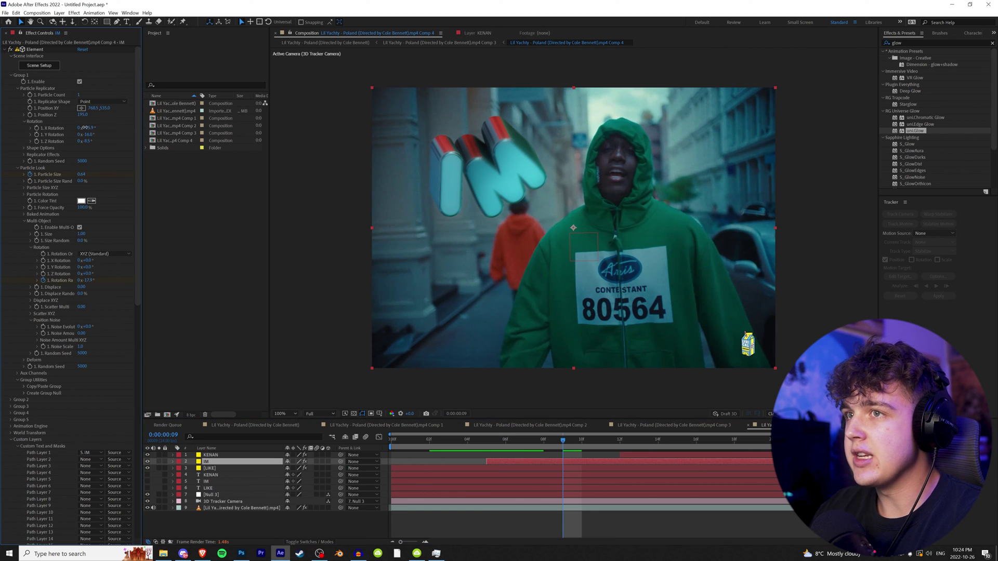
left_click_drag(84, 127, 94, 127)
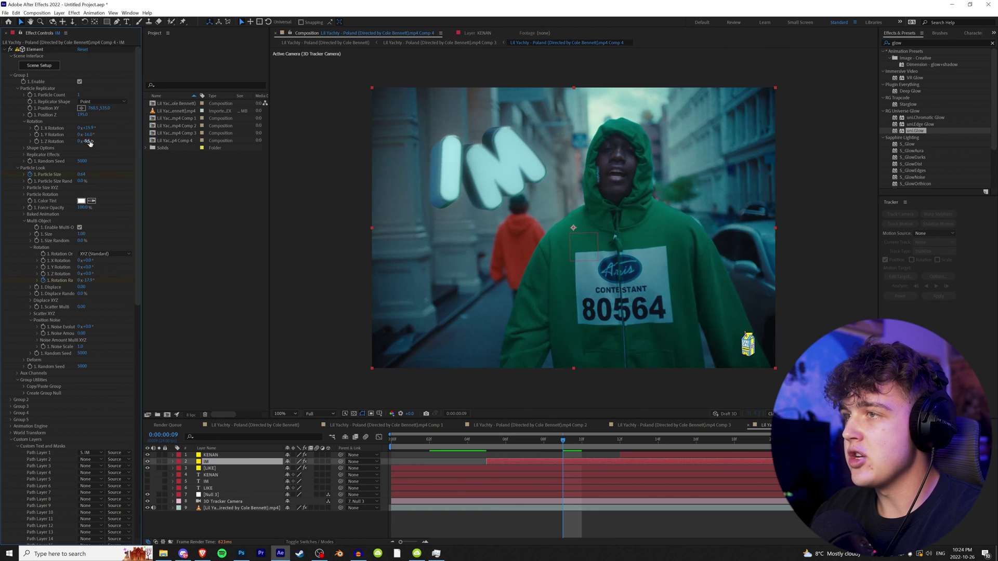